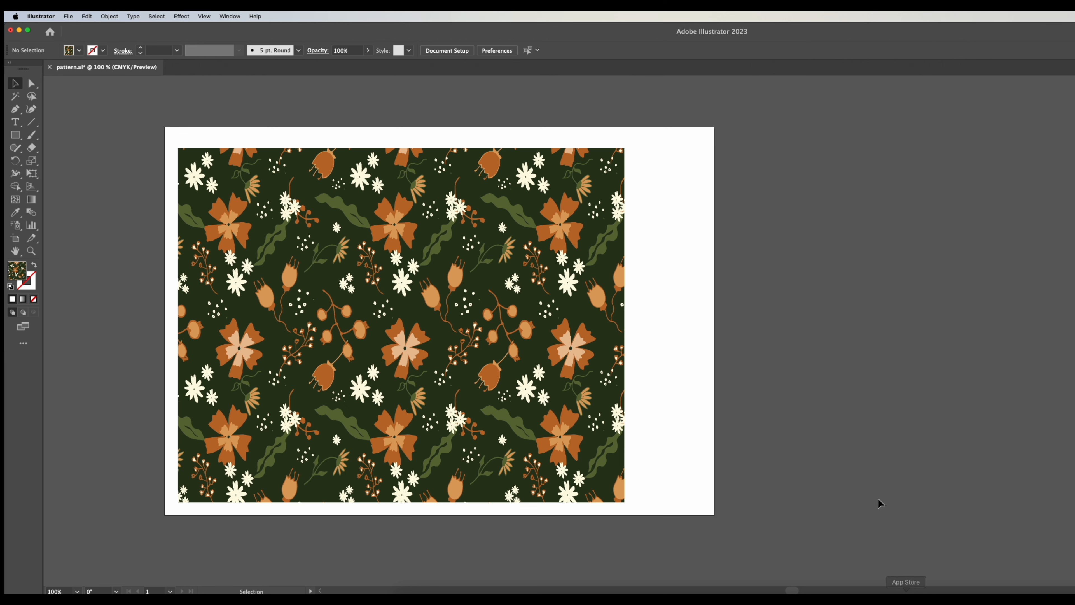
# Select the floral pattern rectangle and bring up Recolor Artwork for it.
pyautogui.click(431, 358)
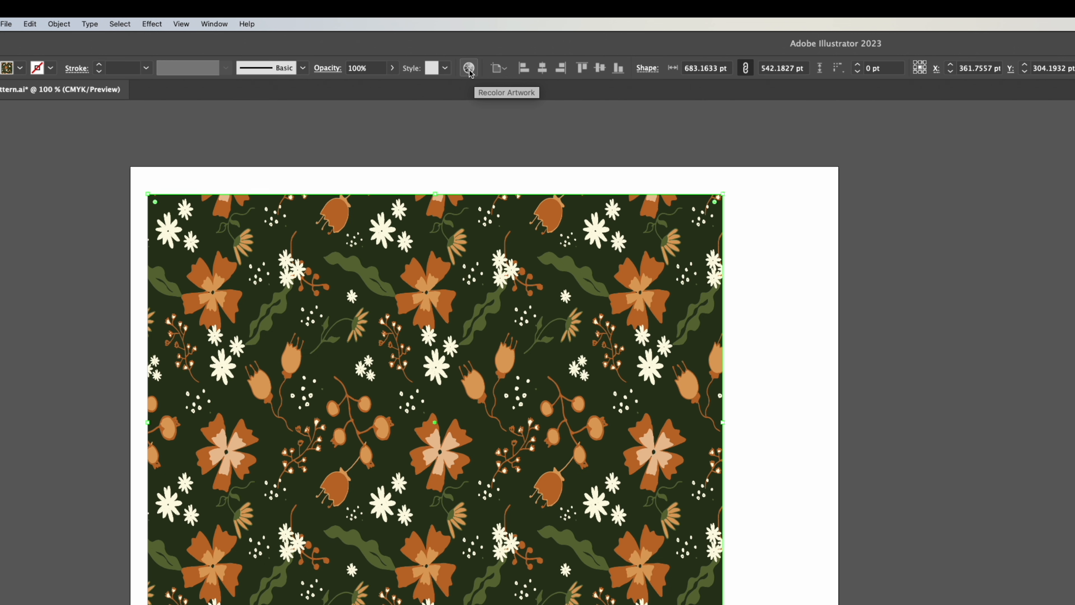
pyautogui.click(469, 68)
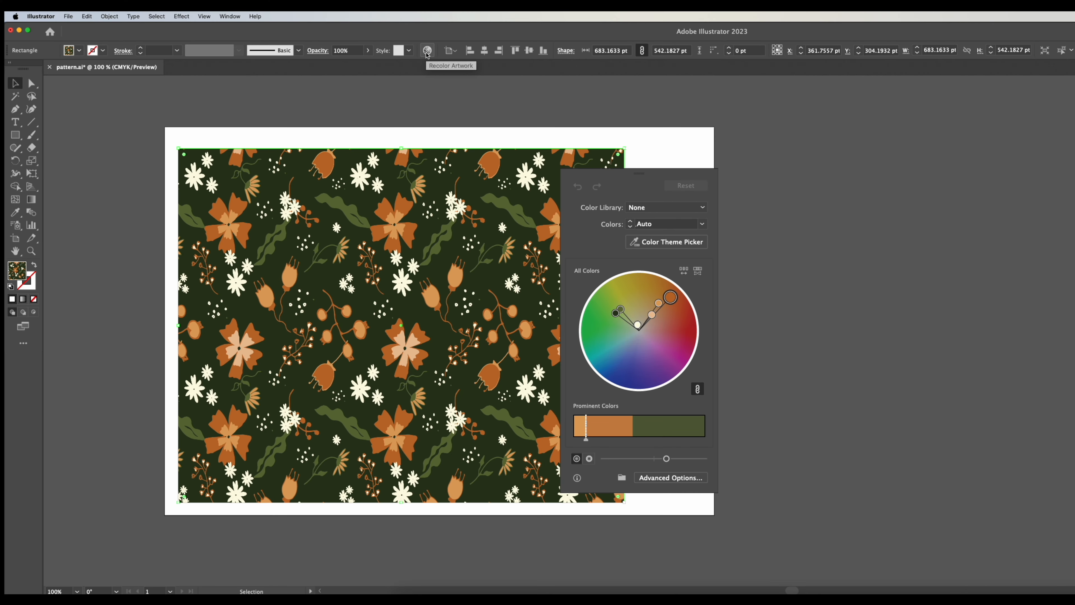
pyautogui.click(260, 38)
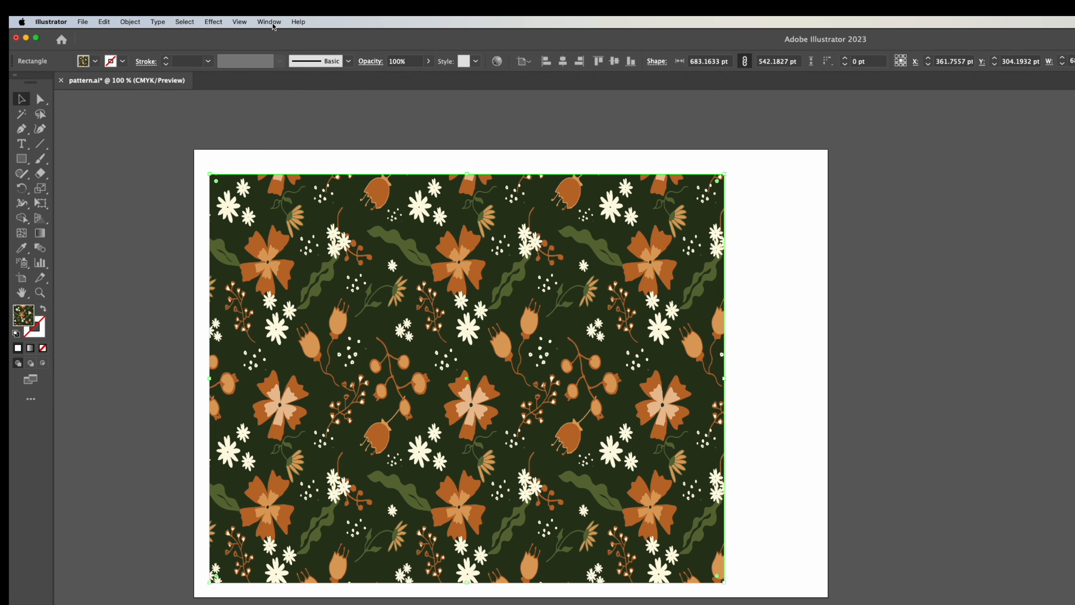
# Bring up the object properties of the selected pattern and launch its Recolor quick action.
pyautogui.click(229, 16)
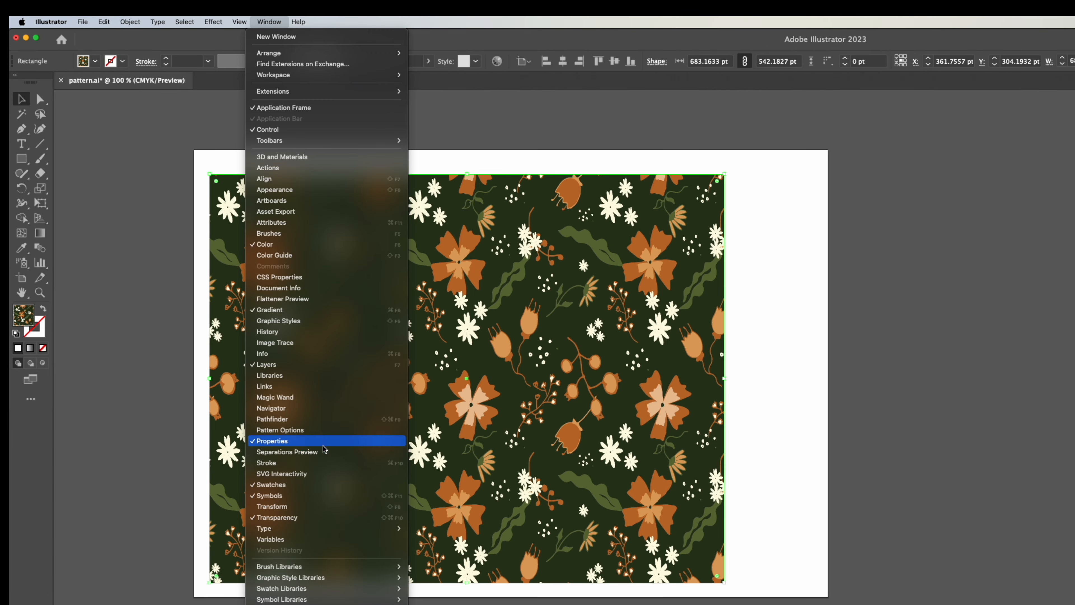
pyautogui.click(292, 442)
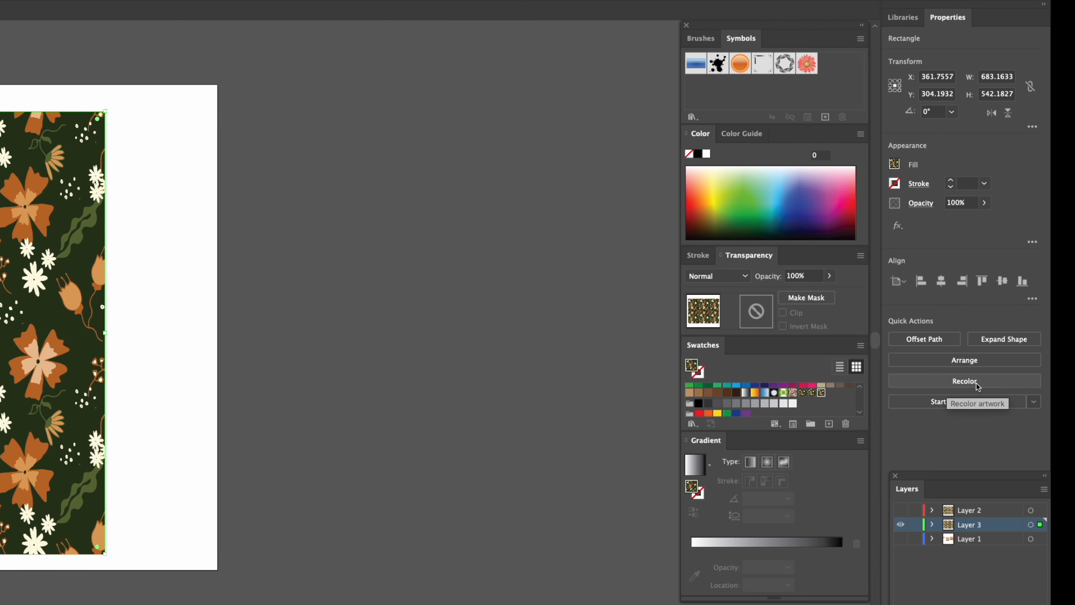
pyautogui.click(976, 383)
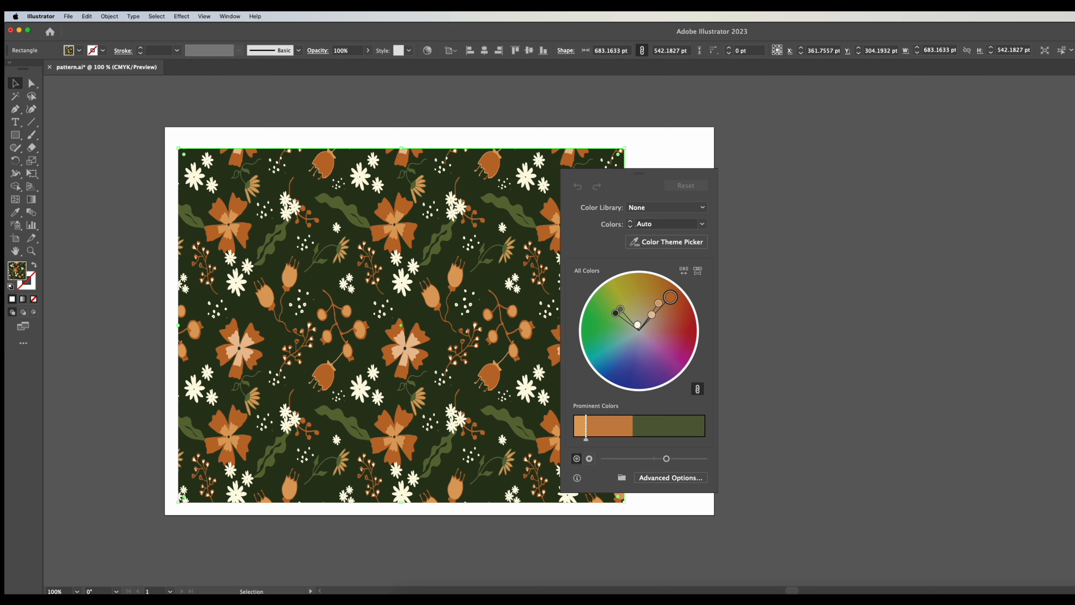
# Open Recolor Artwork again for the selected pattern and place its dialog on the empty canvas beside the artboard.
pyautogui.click(87, 16)
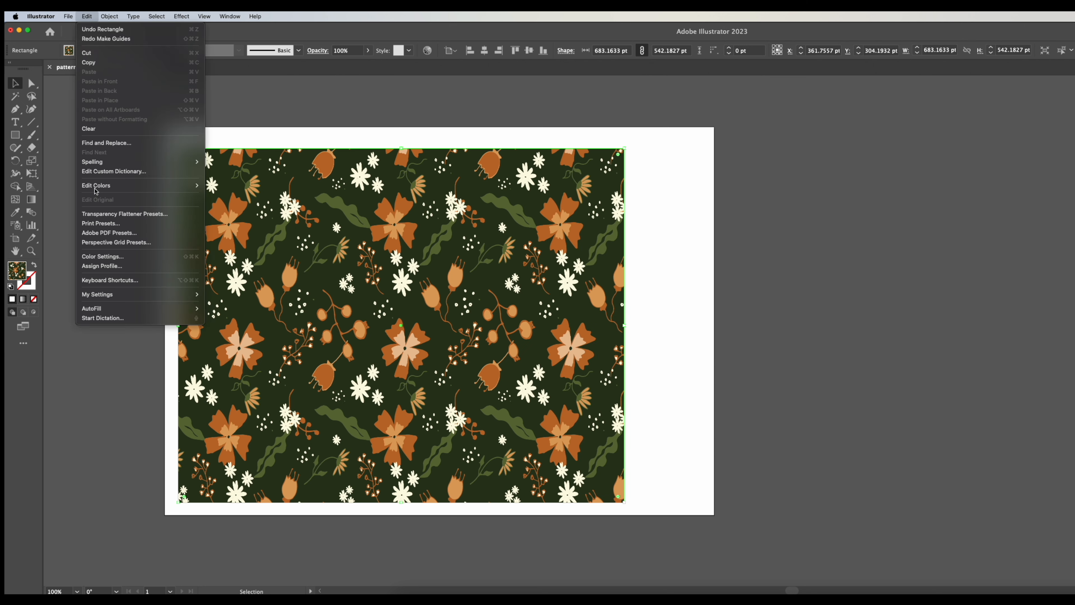
pyautogui.moveTo(96, 188)
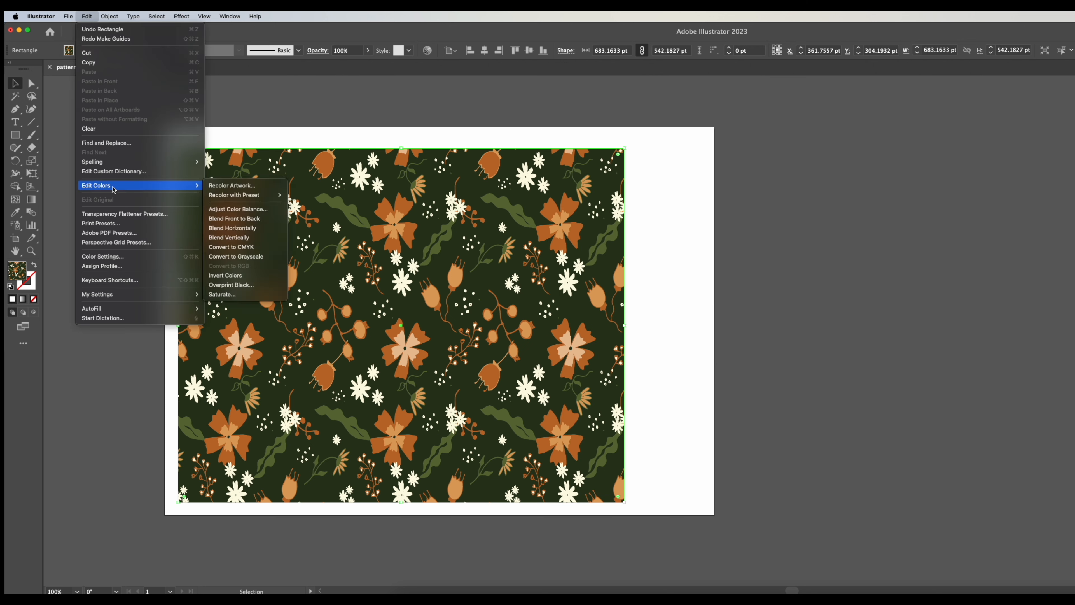
pyautogui.click(252, 189)
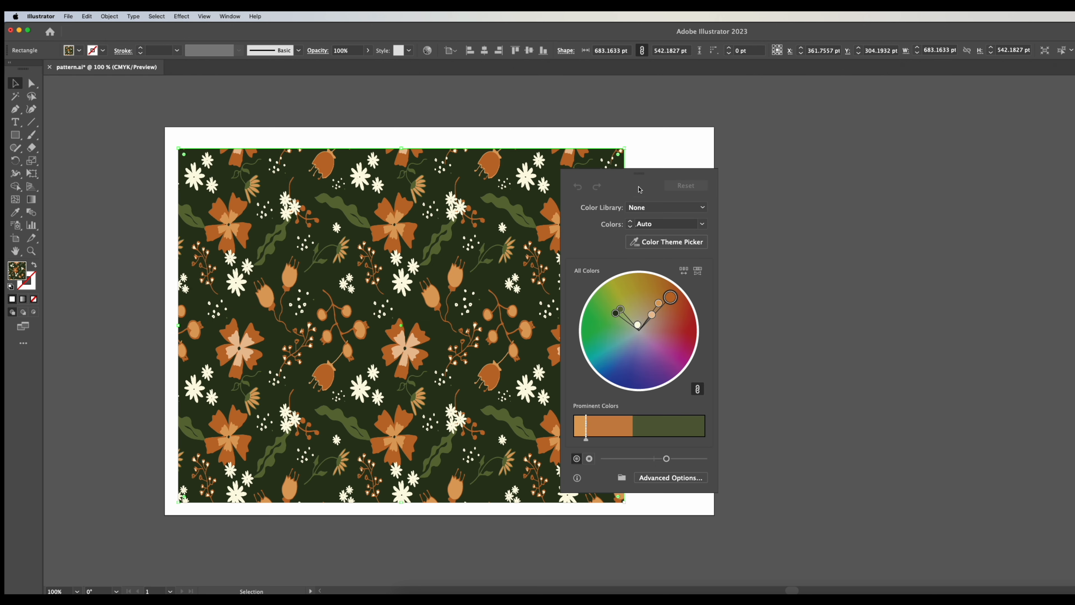
pyautogui.moveTo(639, 185); pyautogui.dragTo(799, 179)
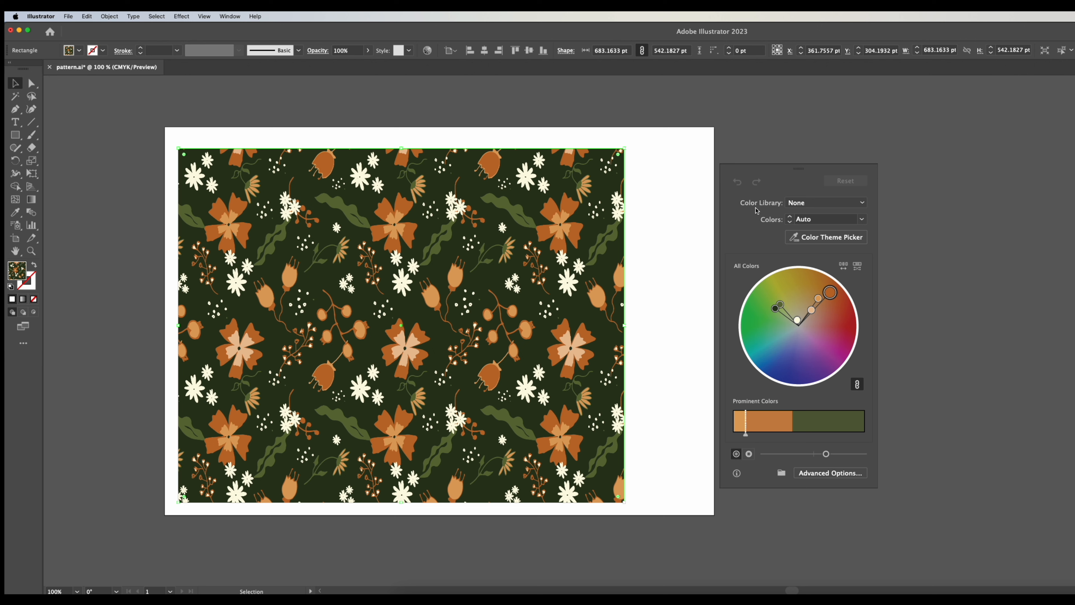
# Recolor the pattern with the Fruit color library from the Foods group.
pyautogui.click(863, 206)
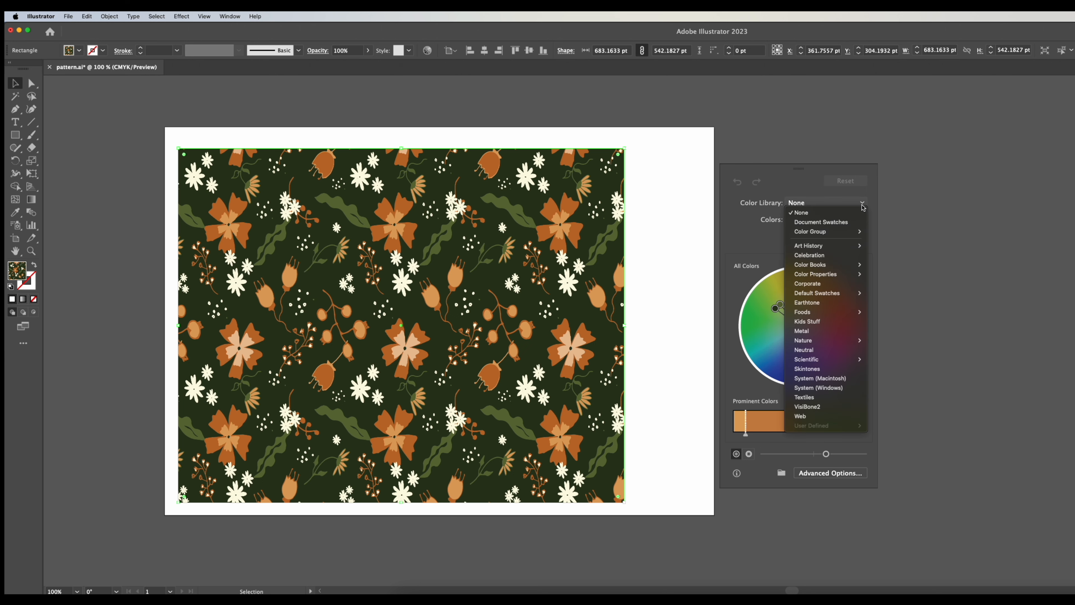
pyautogui.moveTo(848, 248)
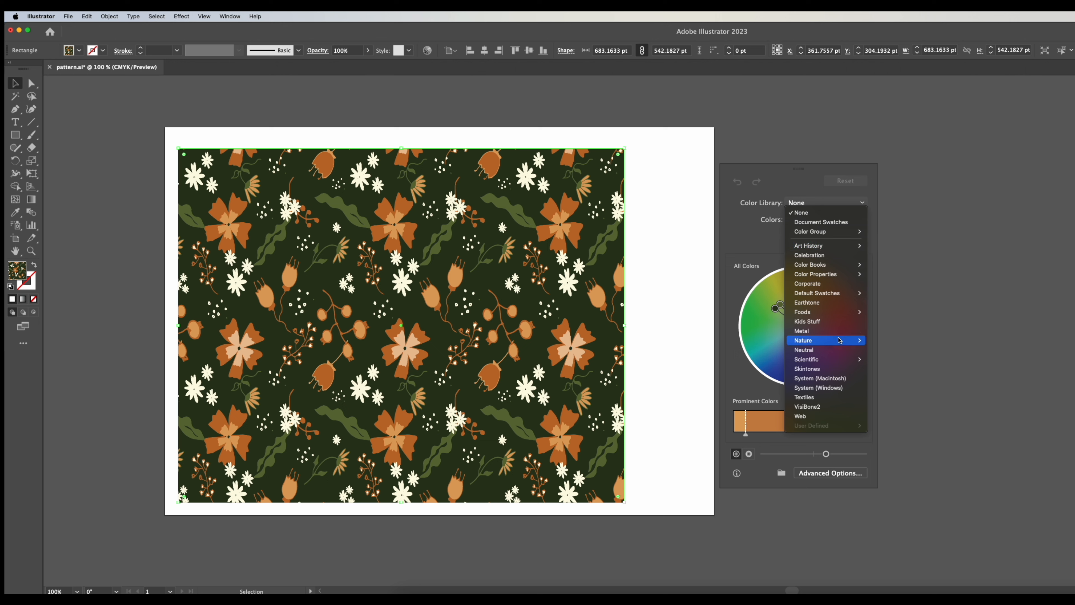
pyautogui.moveTo(840, 338)
pyautogui.moveTo(842, 312)
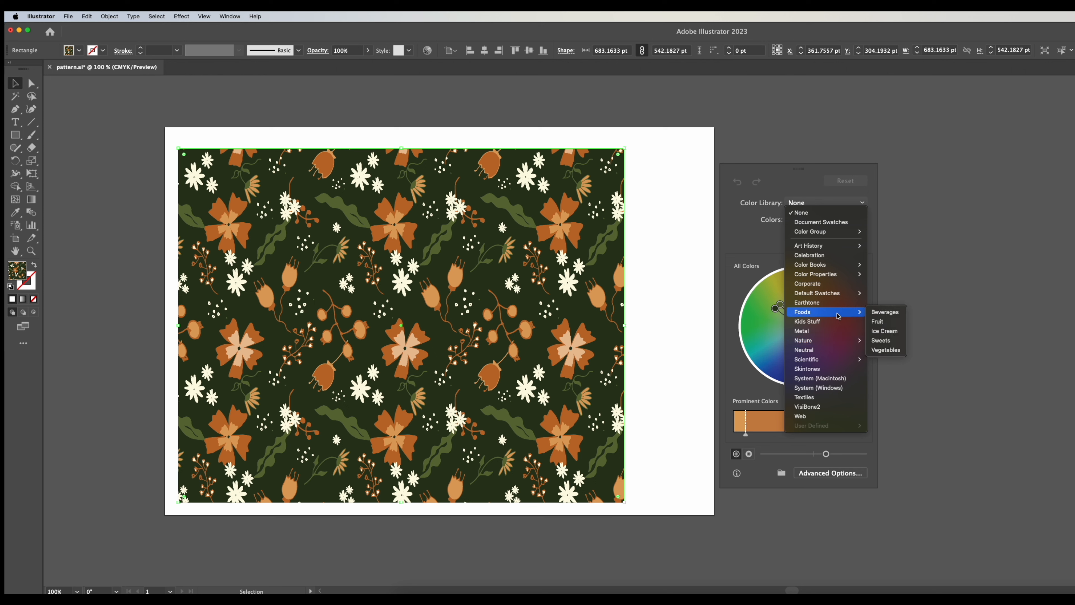
pyautogui.click(882, 323)
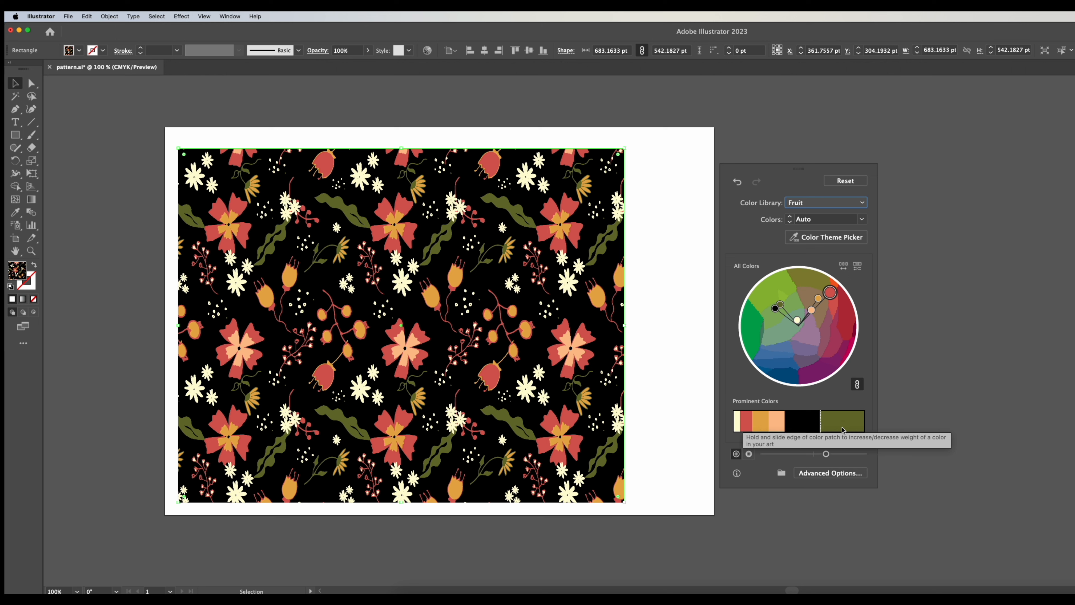
# Look at the available color groups and set the color library back to None.
pyautogui.click(835, 203)
pyautogui.moveTo(823, 236)
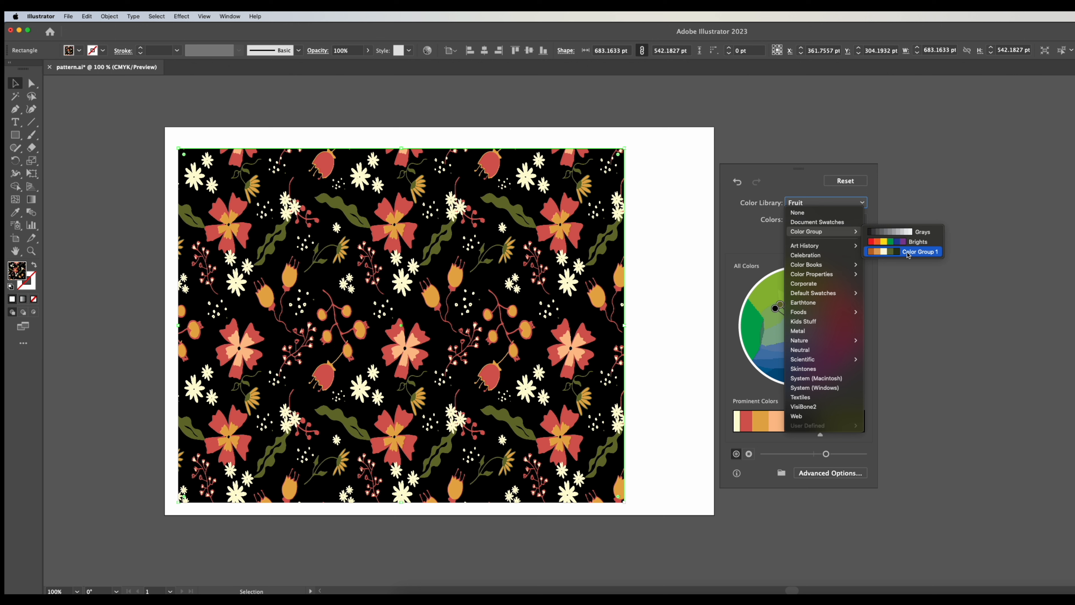
pyautogui.click(840, 213)
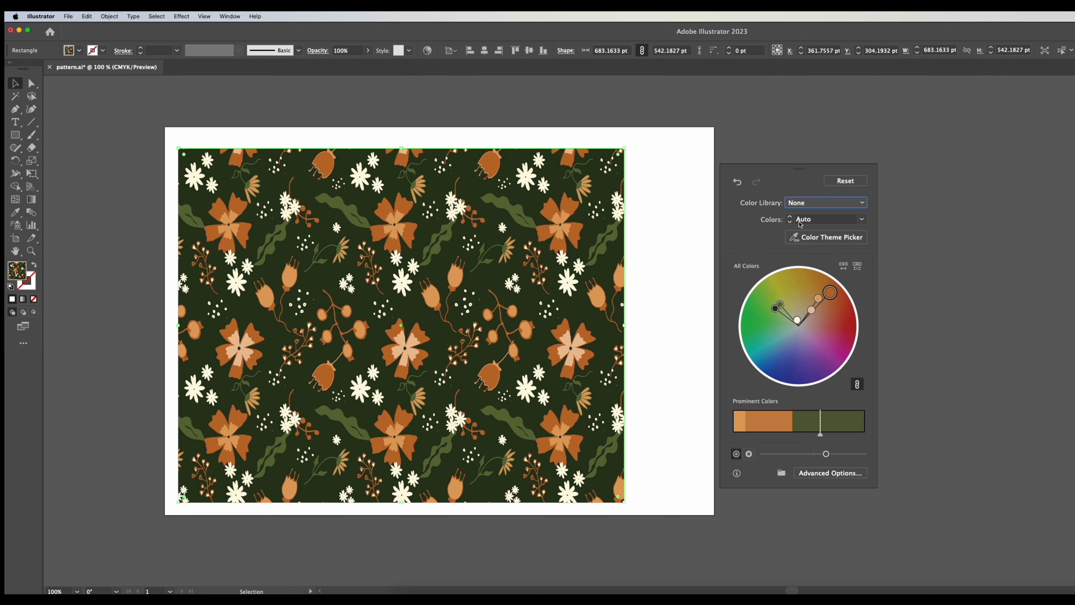
# Try reducing the pattern to 1 and 2 colors, and return the number of colors to All.
pyautogui.click(862, 219)
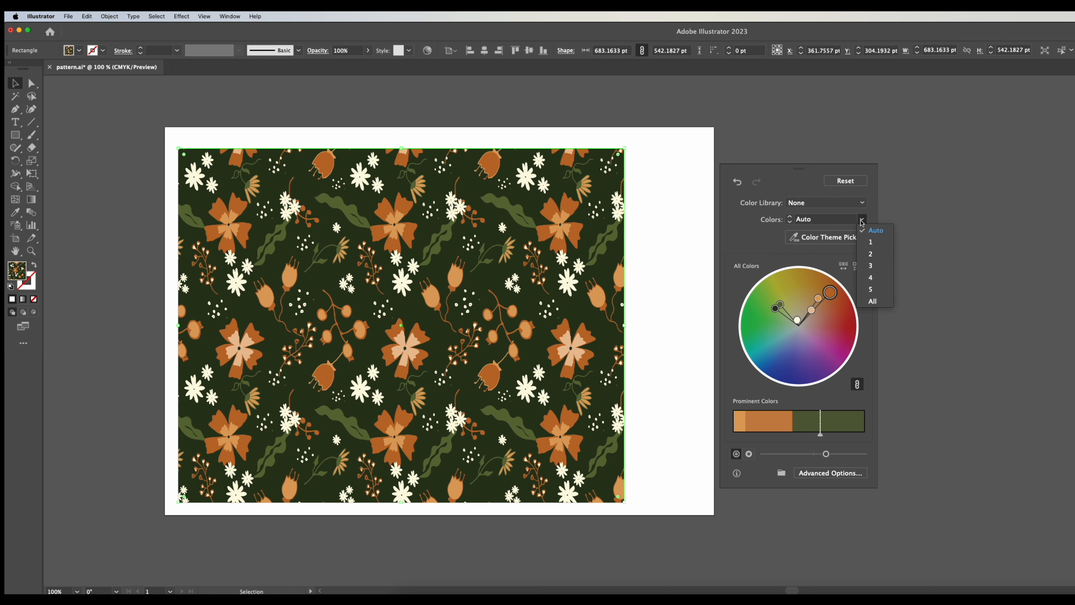
pyautogui.click(872, 242)
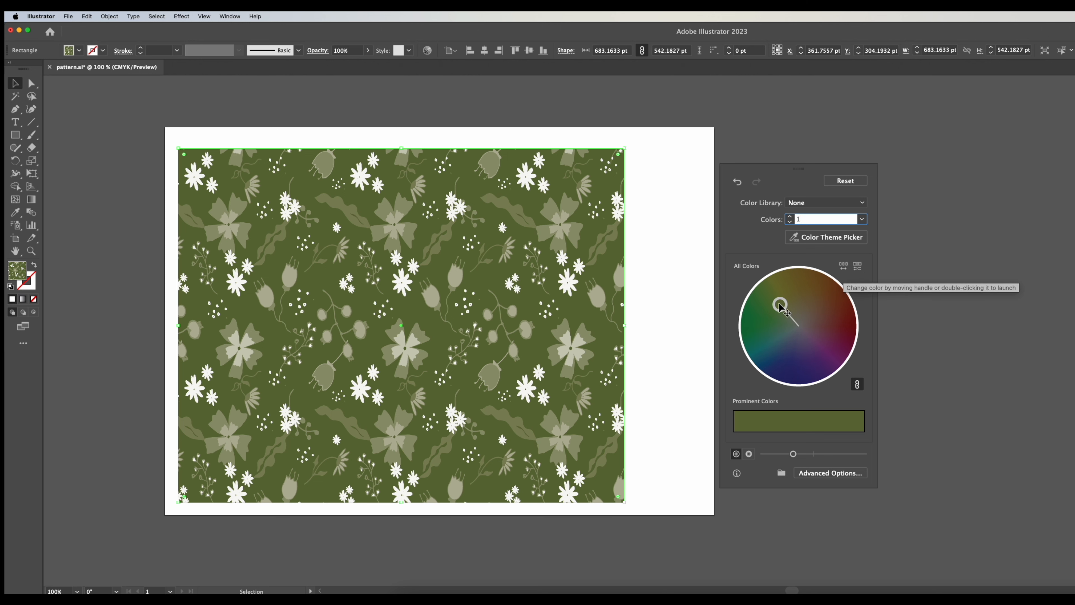
pyautogui.click(862, 219)
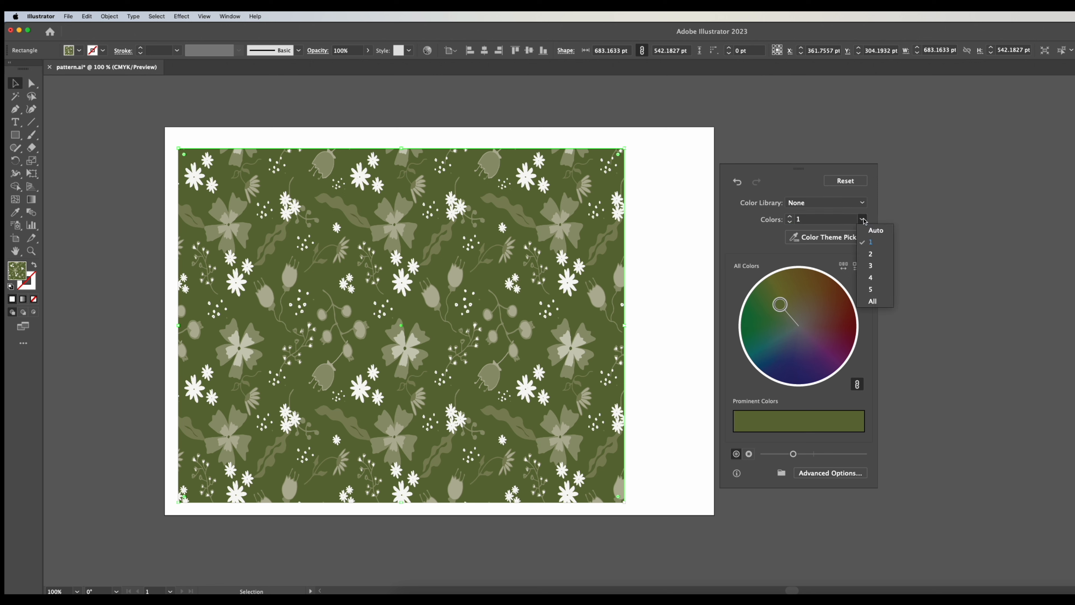
pyautogui.click(869, 254)
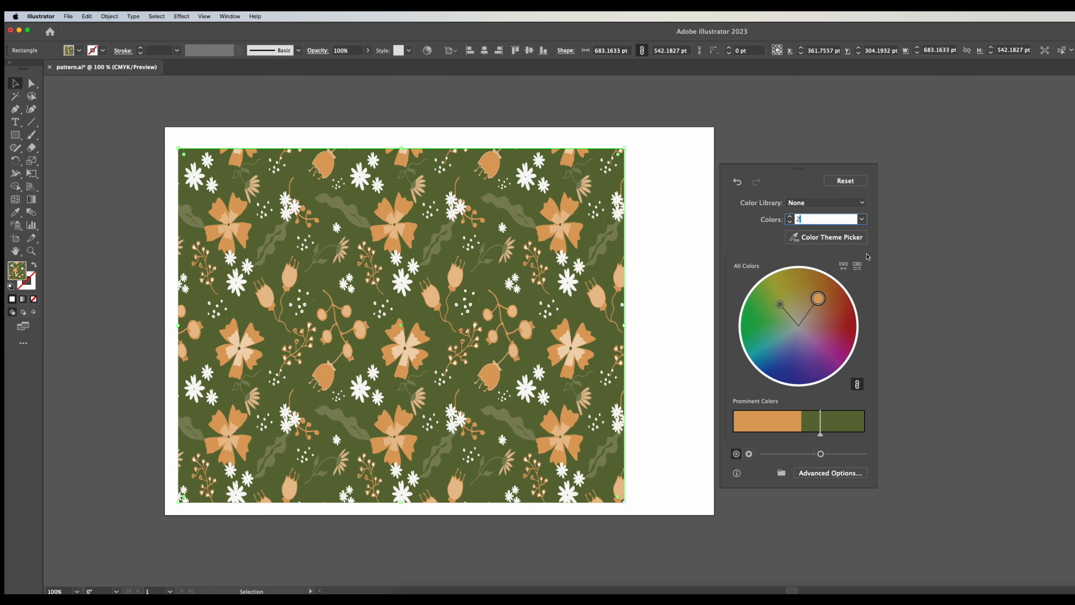
pyautogui.click(862, 222)
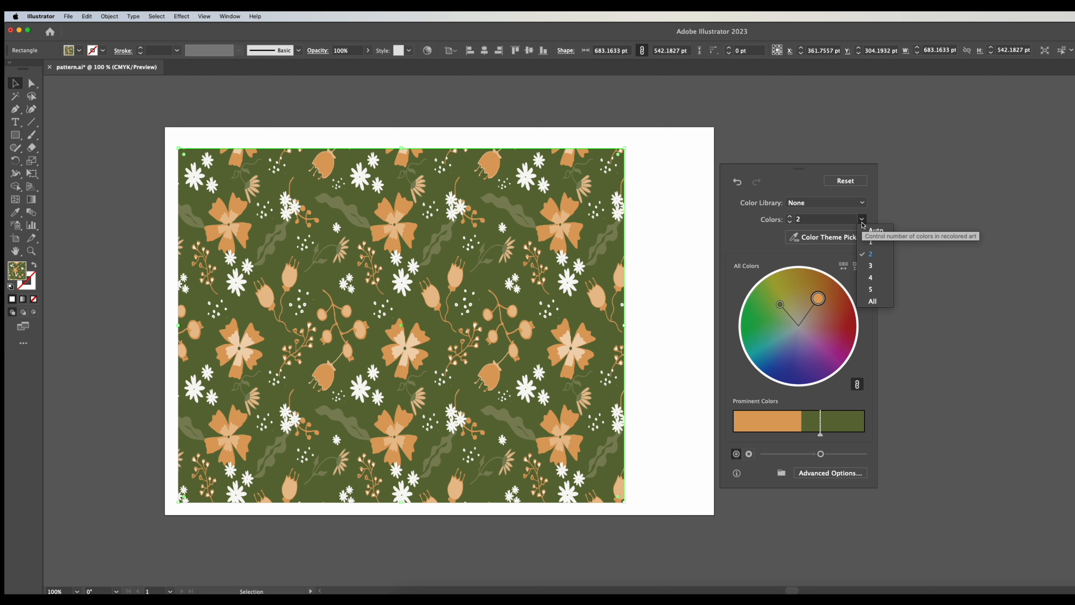
pyautogui.click(870, 302)
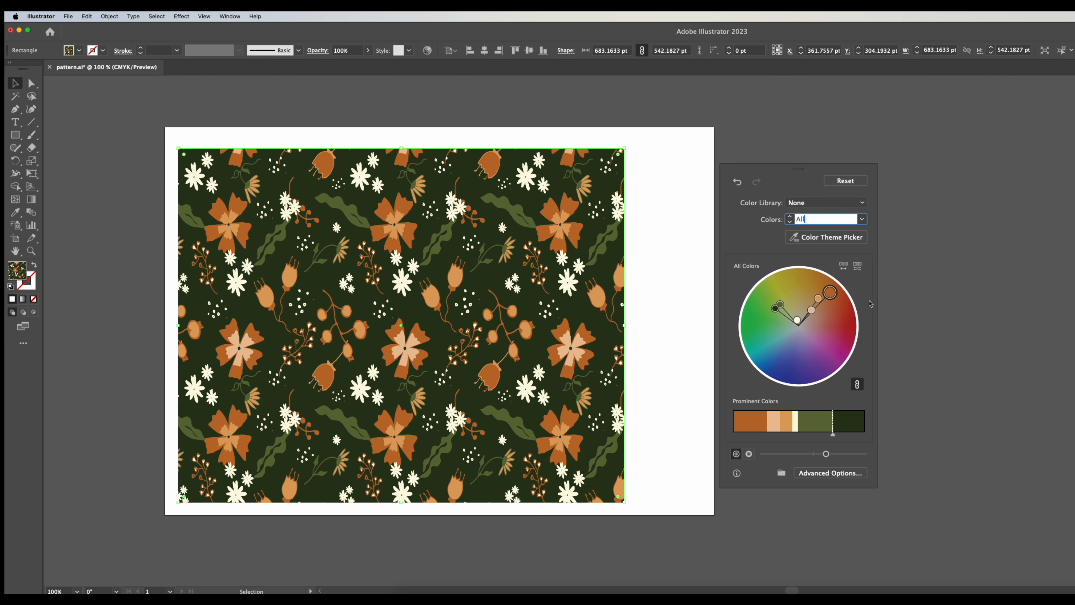
# Try recoloring the pattern with a color theme picked from the dahlia photo, and reset it to the original colors.
pyautogui.click(816, 242)
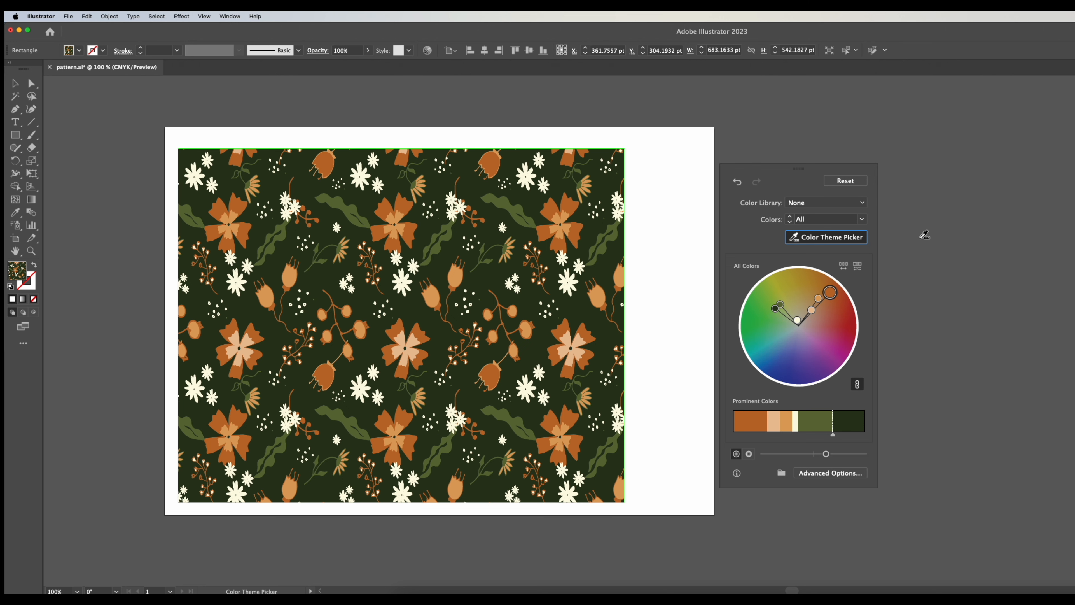
pyautogui.click(850, 243)
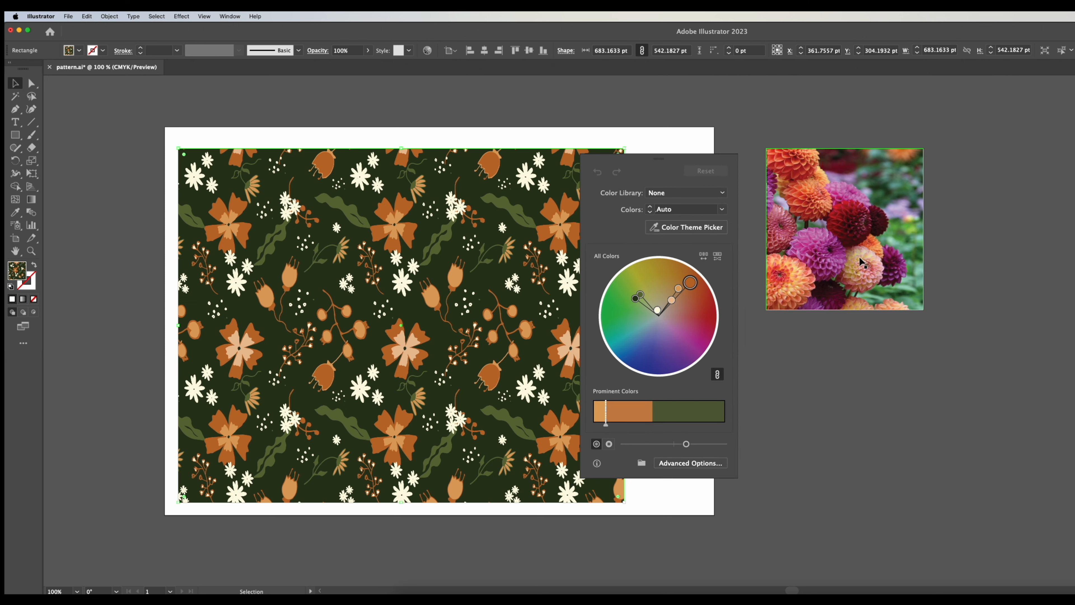
pyautogui.click(668, 227)
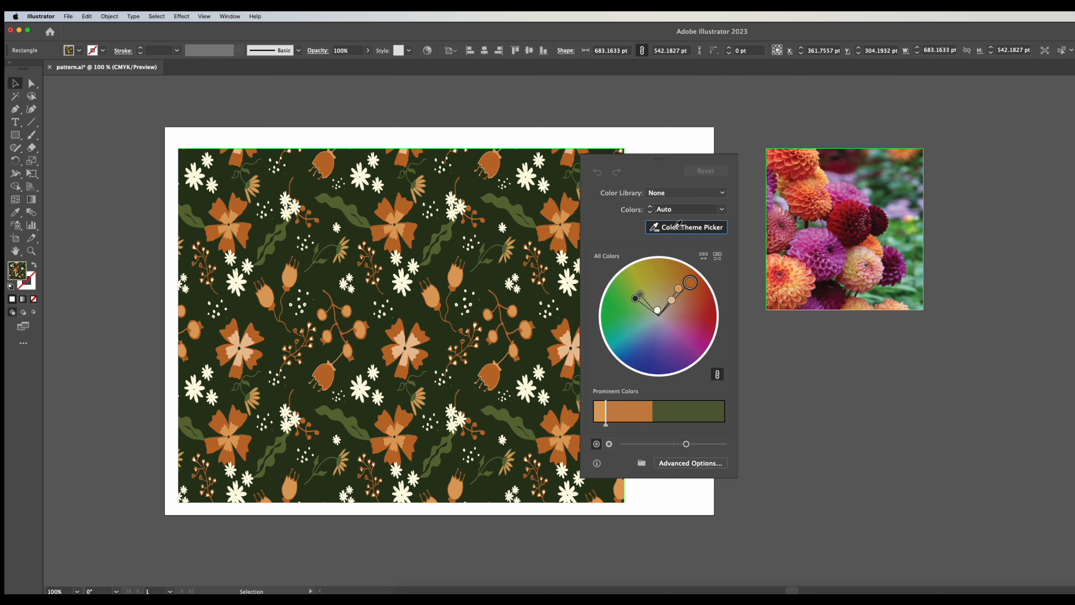
pyautogui.click(844, 217)
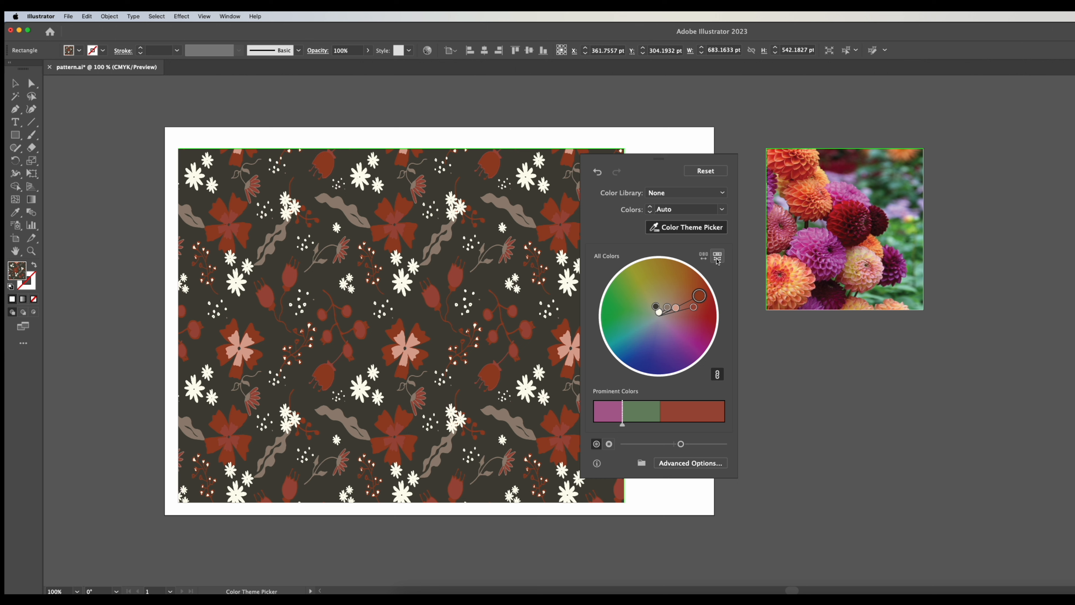
pyautogui.click(690, 227)
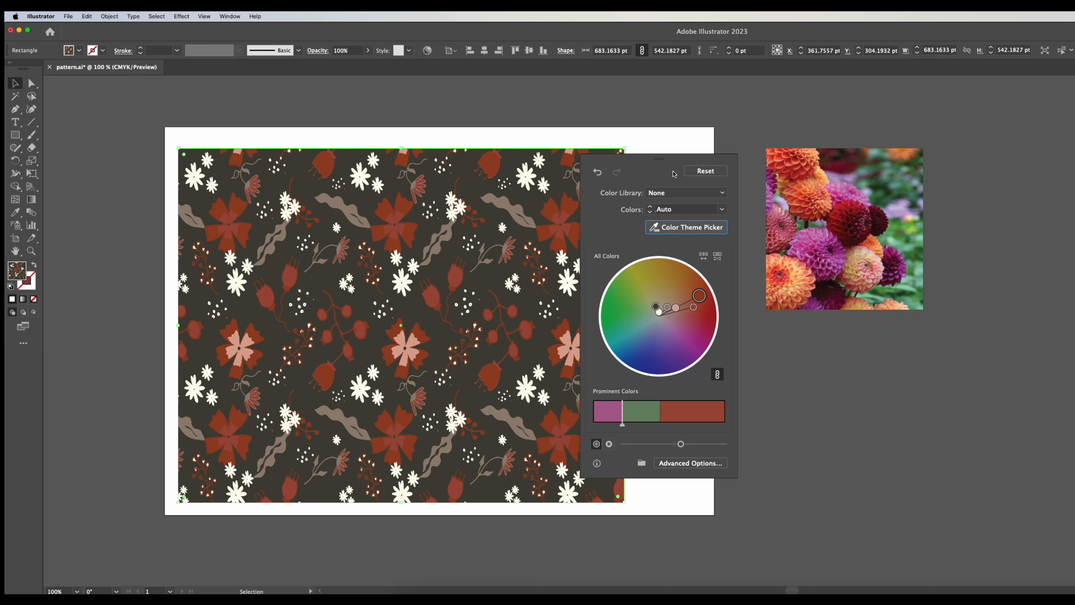
pyautogui.click(705, 171)
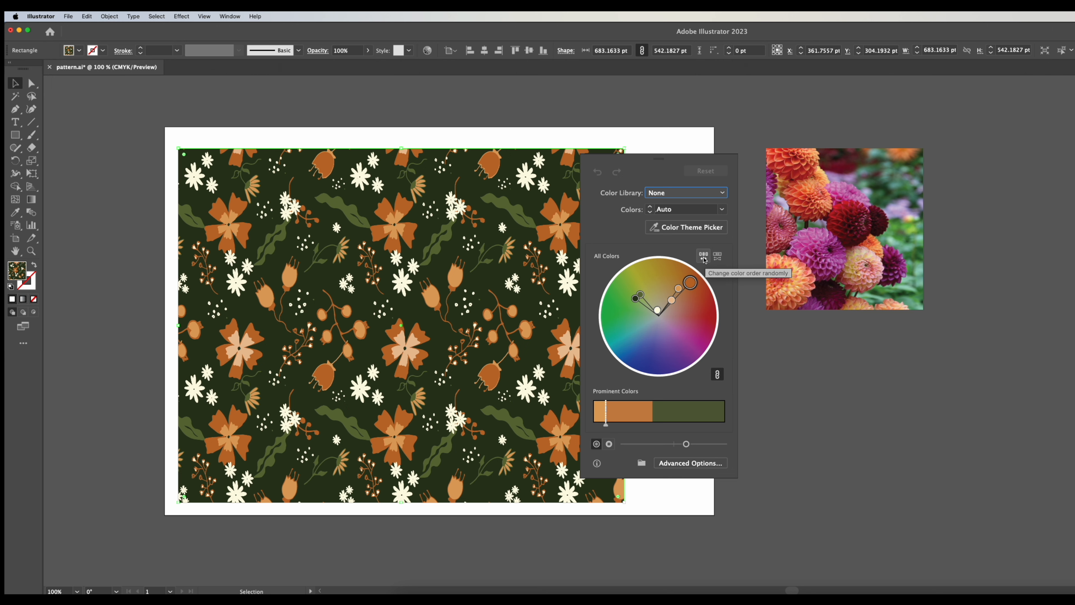
# Try a random color order and random saturation and brightness on the pattern, and reset its colors.
pyautogui.click(704, 257)
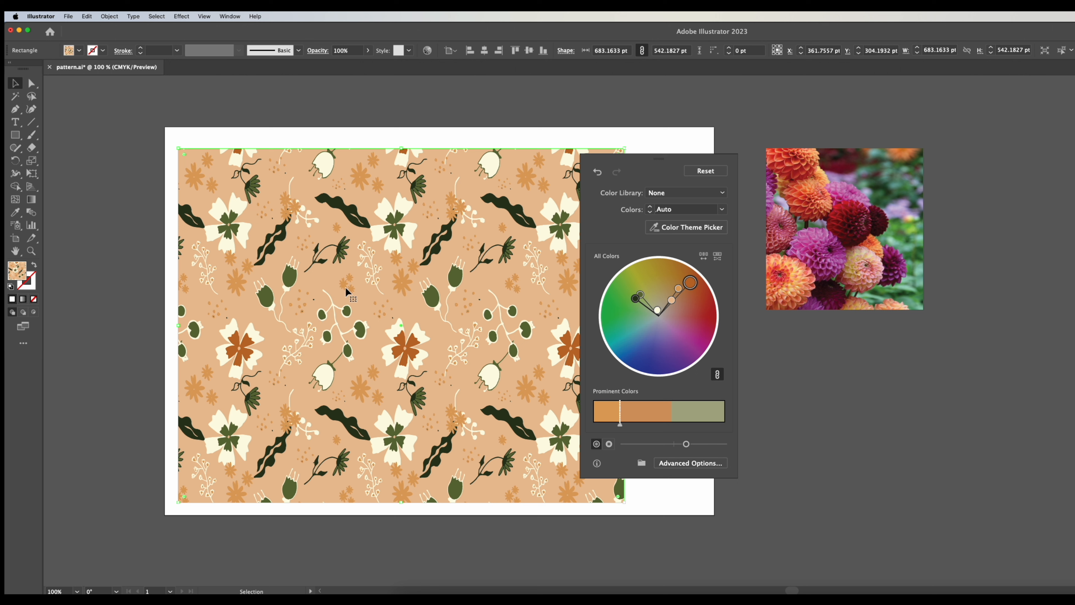
pyautogui.click(717, 256)
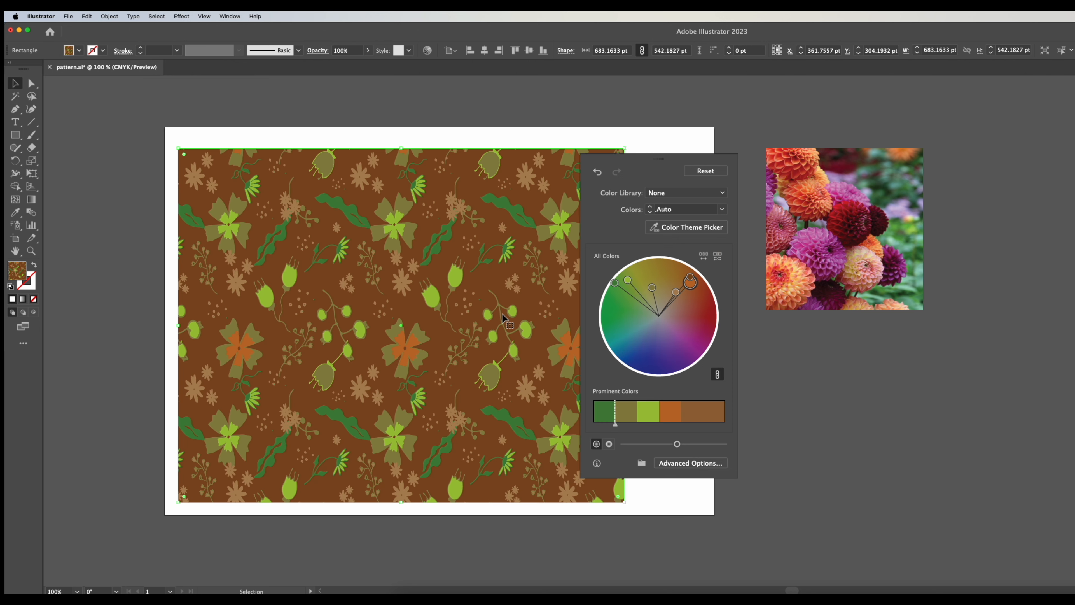
pyautogui.click(707, 172)
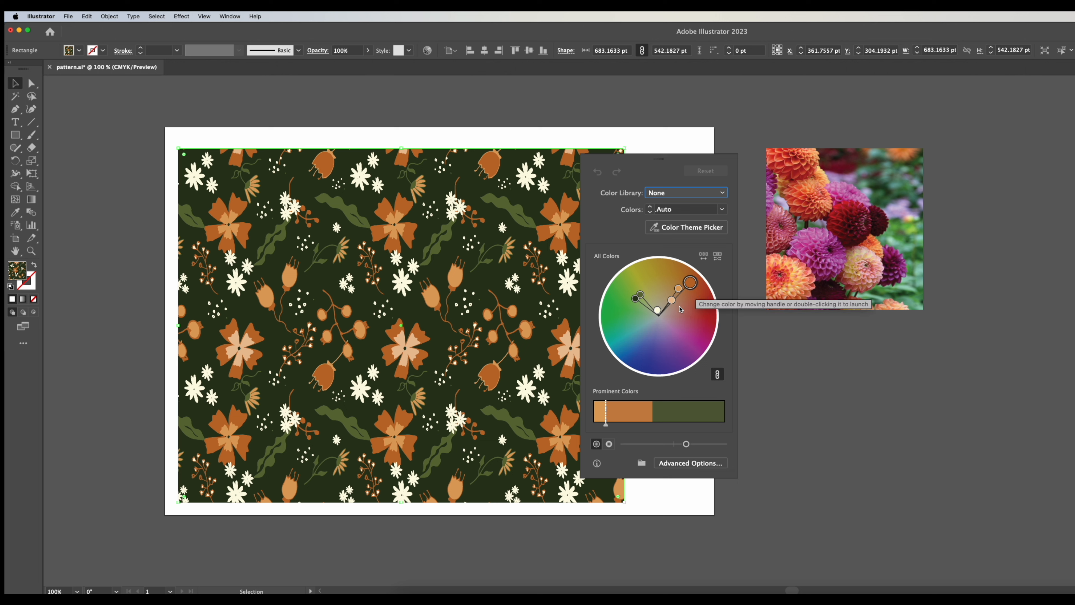
# Shift all linked pattern colors together on the color wheel, moving the dark orange to magenta.
pyautogui.moveTo(690, 283); pyautogui.dragTo(692, 335)
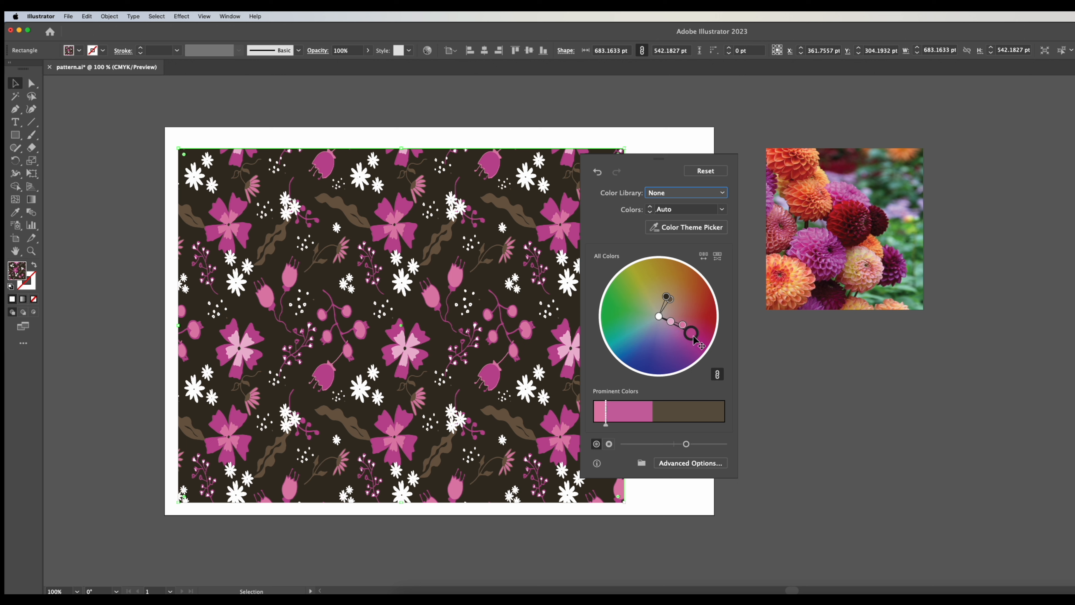
pyautogui.moveTo(669, 309); pyautogui.dragTo(655, 314)
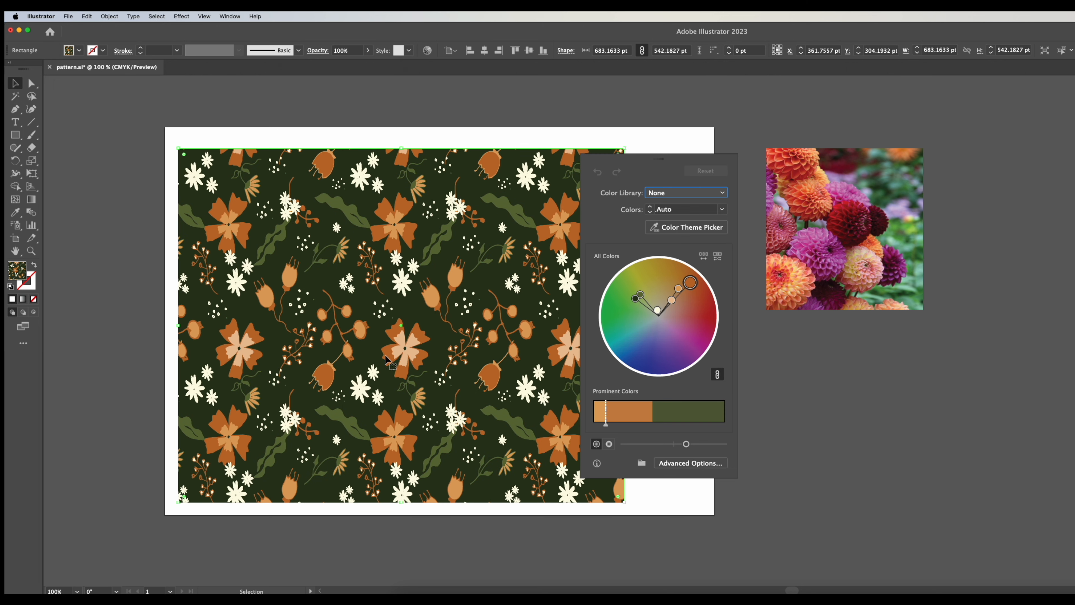
# Unlink the harmony colors and change only the pattern's dark orange to teal on the color wheel.
pyautogui.click(718, 375)
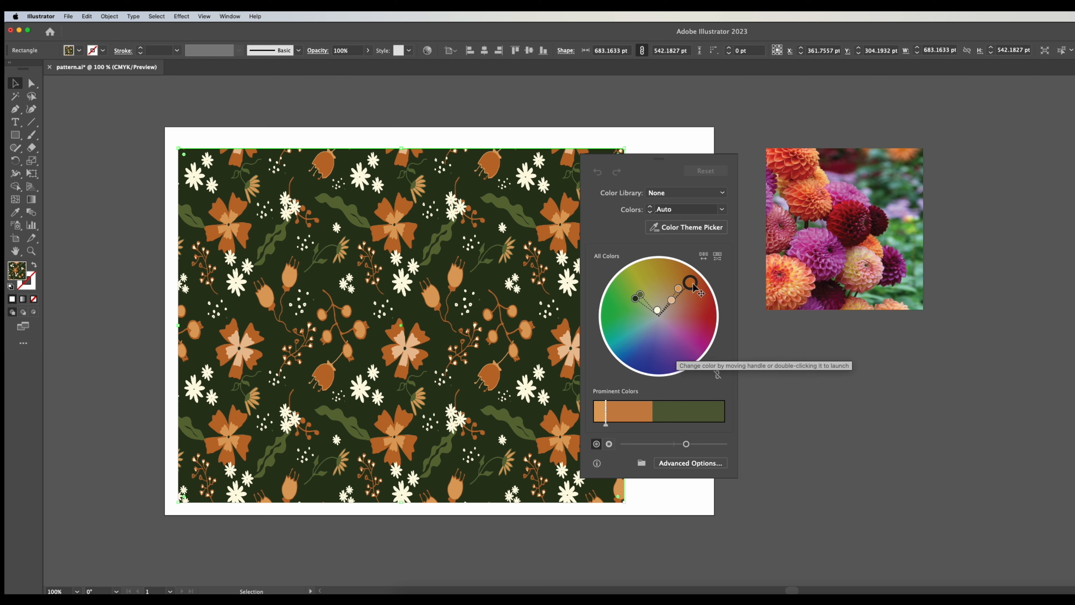
pyautogui.moveTo(691, 287); pyautogui.dragTo(616, 339)
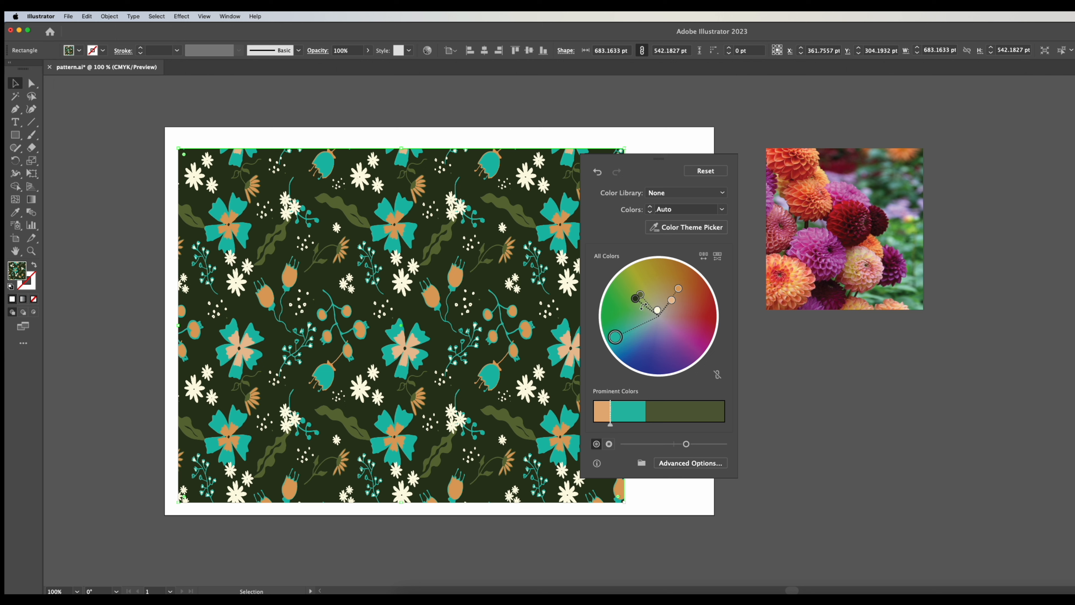
# Change only the pattern's cream white to orange-red on the color wheel and close the recolor options.
pyautogui.moveTo(652, 309); pyautogui.dragTo(705, 294)
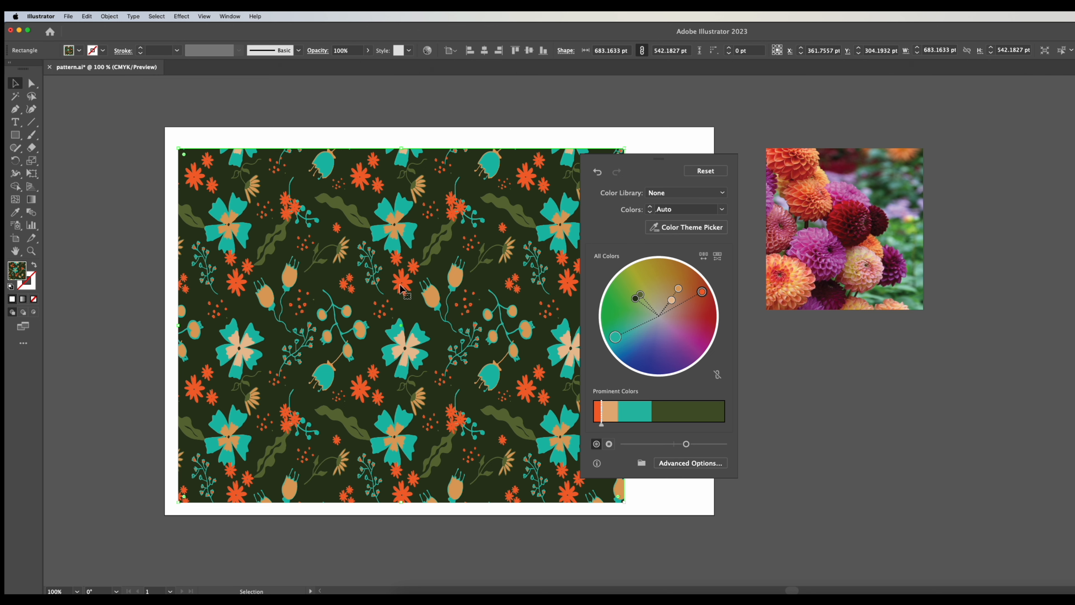
pyautogui.moveTo(659, 159); pyautogui.dragTo(759, 153)
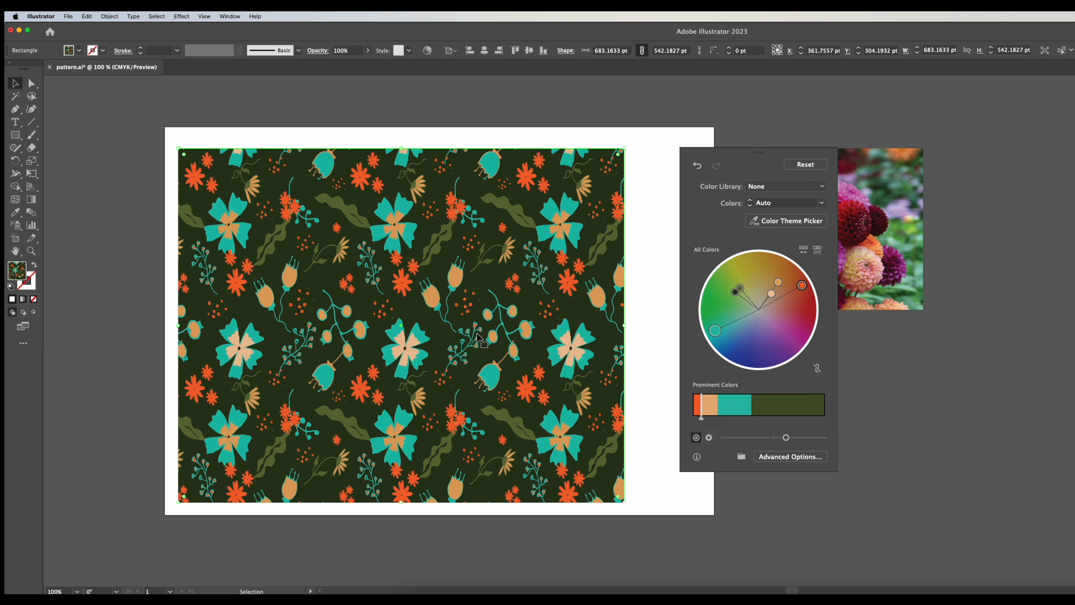
pyautogui.click(649, 203)
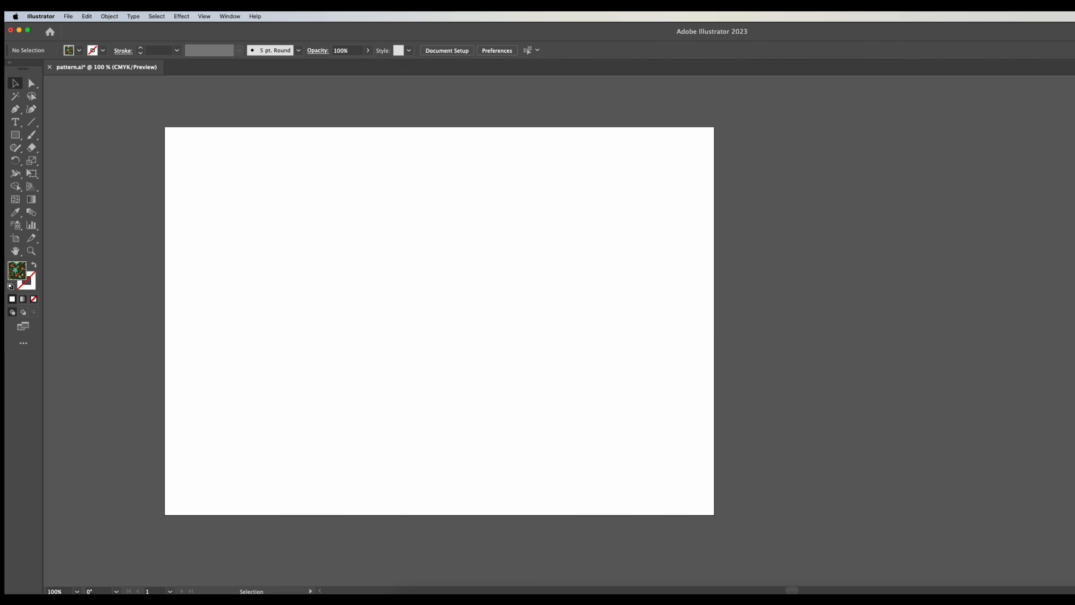
# Draw a rectangle about 663 by 489 pt filled with the original orange and green pattern, keeping the swatches clear of the artwork.
pyautogui.press('m')
pyautogui.moveTo(216, 158); pyautogui.dragTo(650, 479)
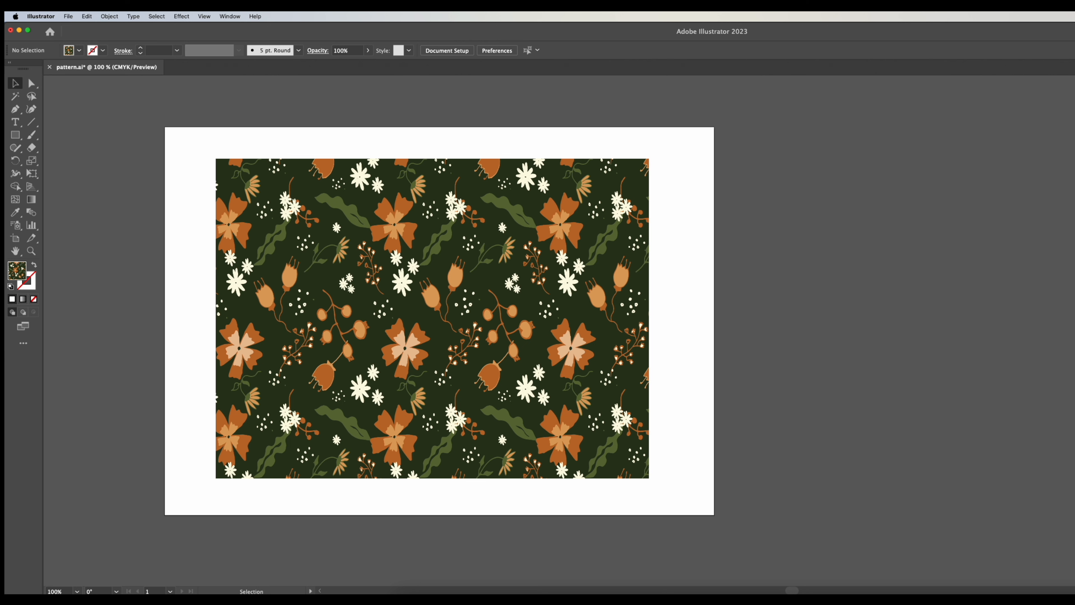
pyautogui.moveTo(617, 266); pyautogui.dragTo(521, 223)
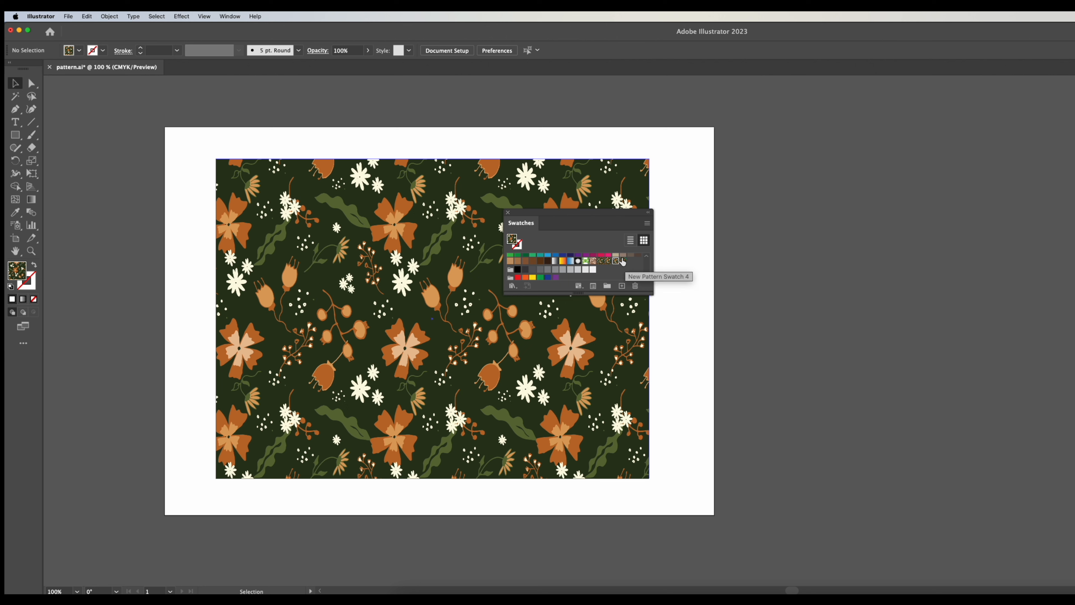
pyautogui.moveTo(597, 216); pyautogui.dragTo(796, 230)
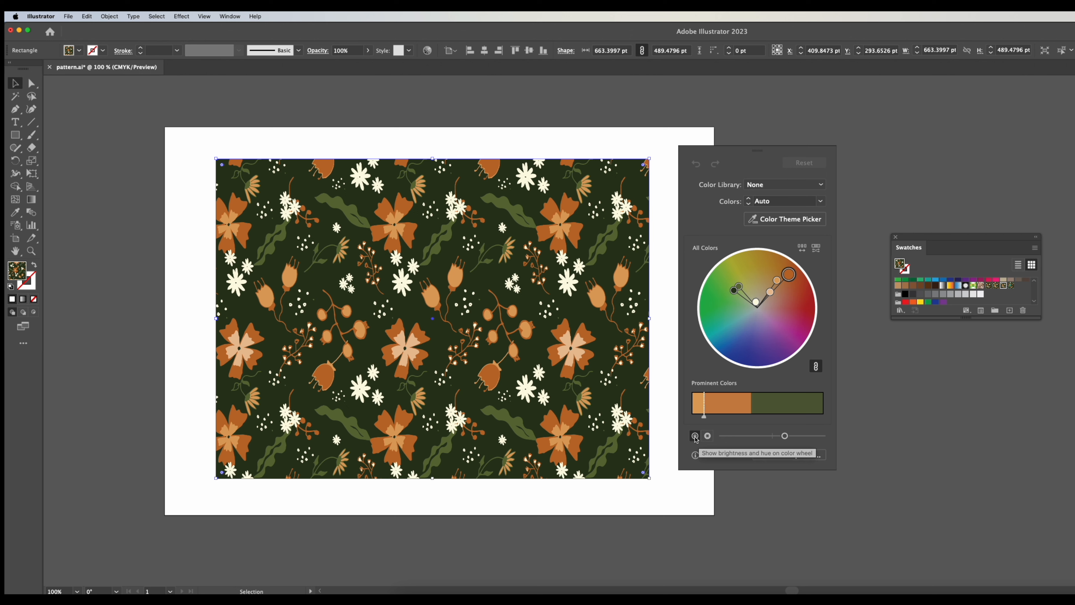
# Try slightly lower brightness on the pattern, test the brightness-and-hue wheel with its saturation control, and return to the saturation-and-hue wheel.
pyautogui.moveTo(786, 439)
pyautogui.mouseDown()
pyautogui.moveTo(748, 440)
pyautogui.moveTo(779, 440)
pyautogui.mouseUp()
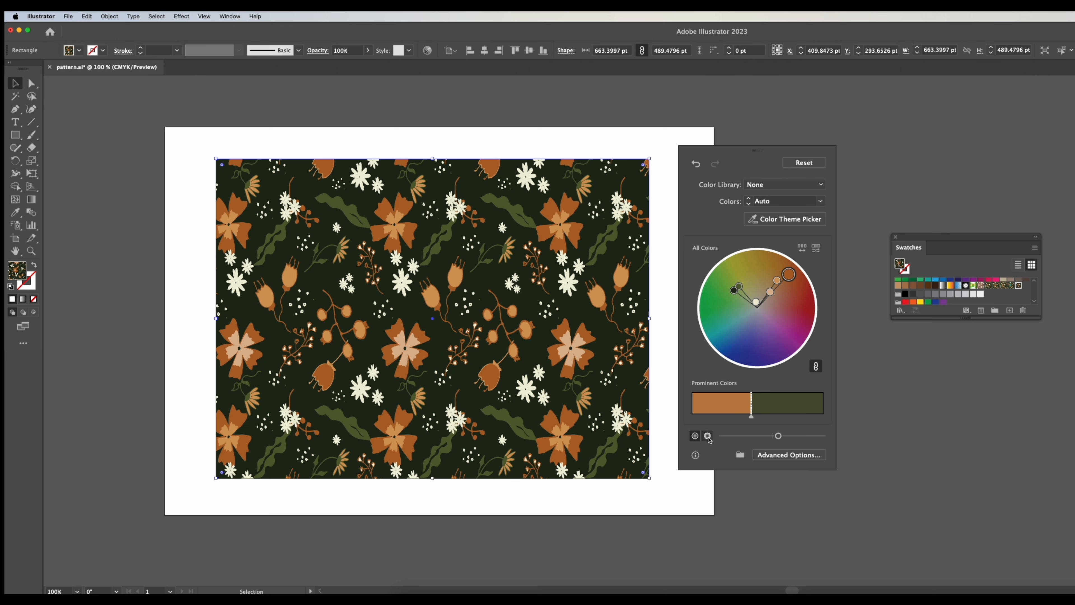
pyautogui.click(708, 436)
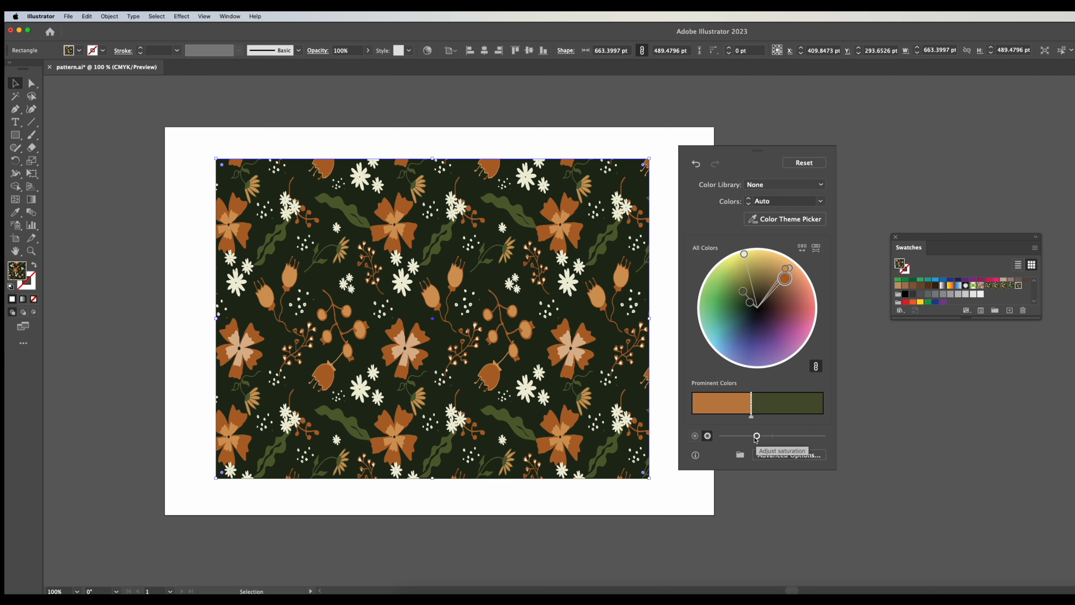
pyautogui.moveTo(779, 437); pyautogui.dragTo(757, 437)
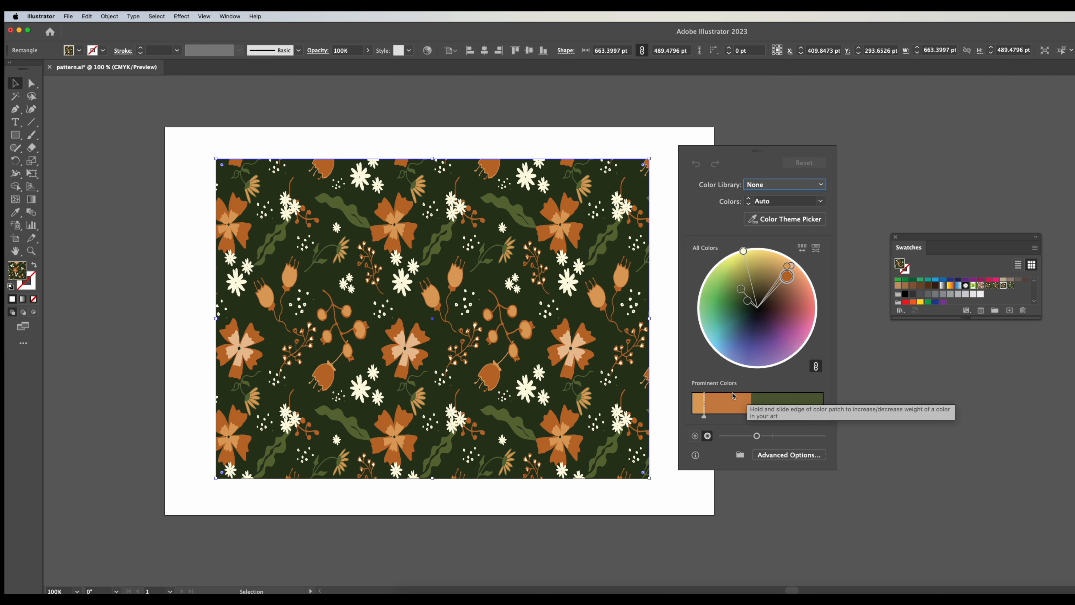
pyautogui.click(694, 435)
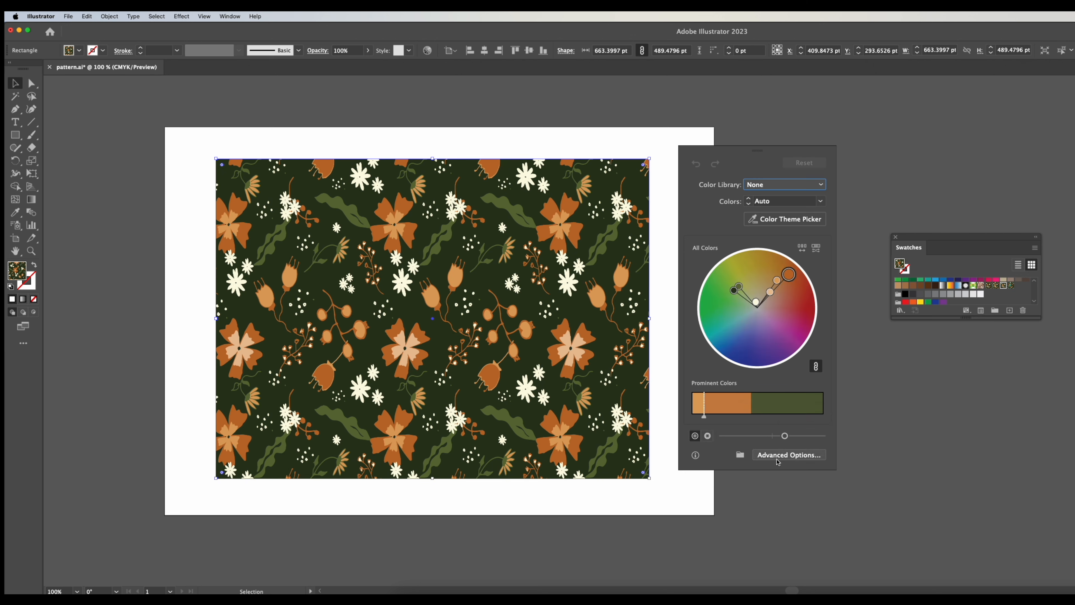
# Open the advanced recolor options and try a random color order and random saturation and brightness on the pattern.
pyautogui.click(805, 456)
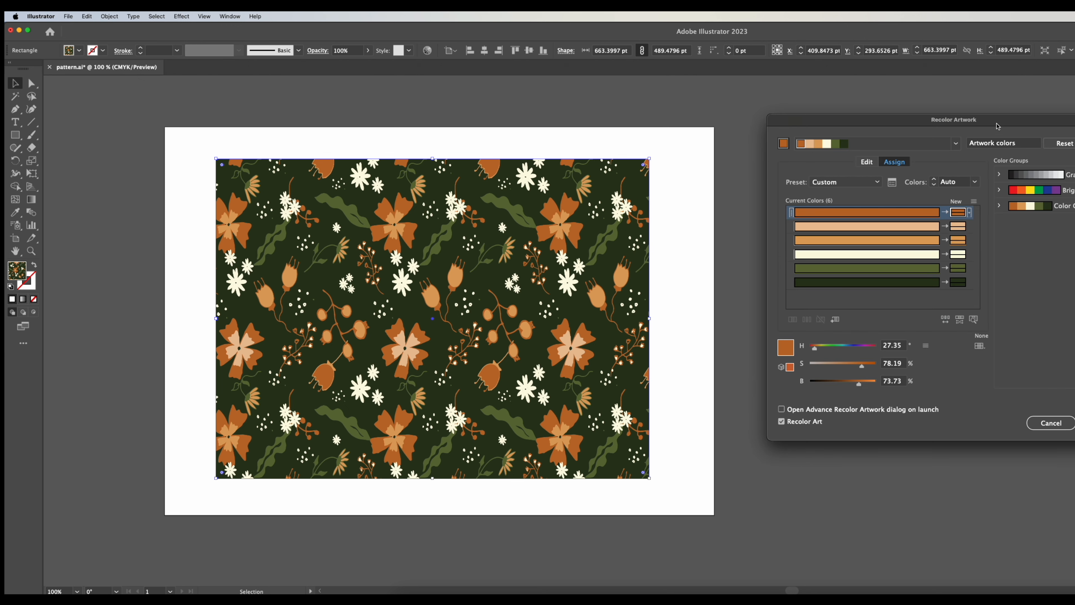
pyautogui.moveTo(997, 126); pyautogui.dragTo(882, 123)
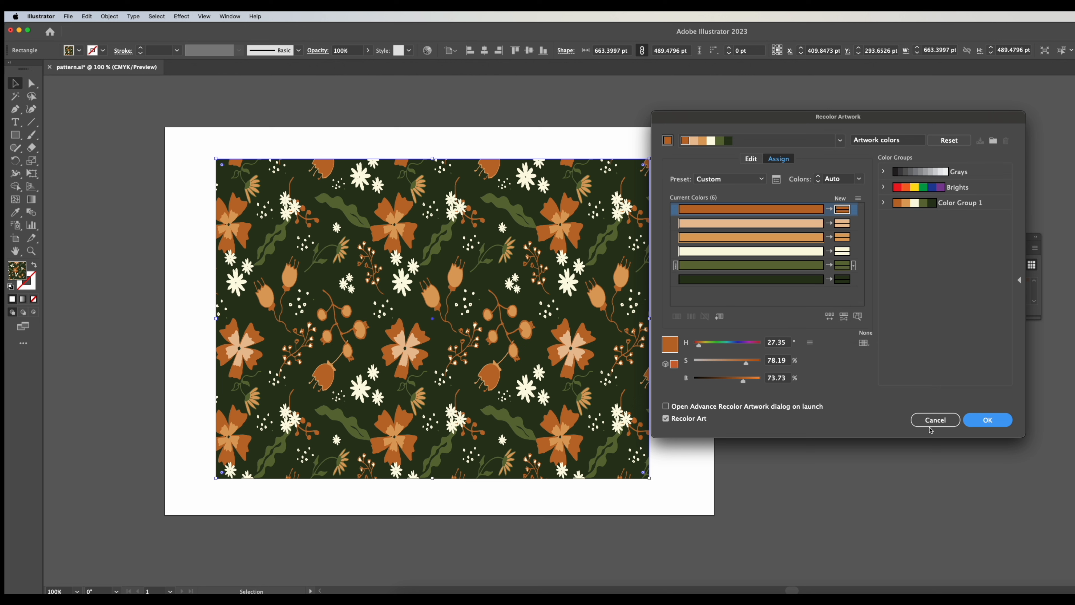
pyautogui.click(830, 318)
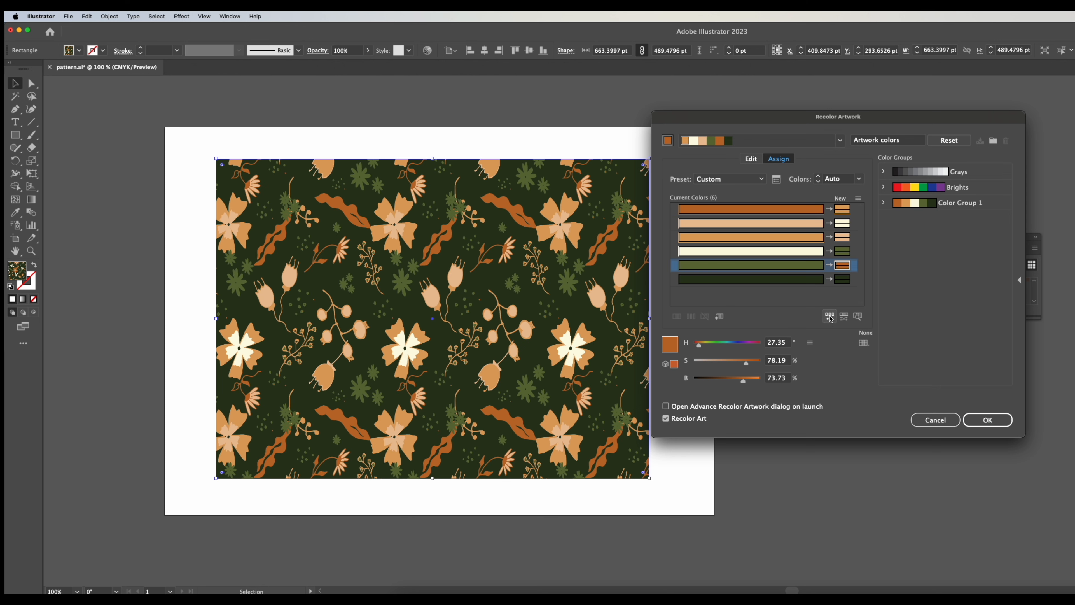
pyautogui.click(845, 317)
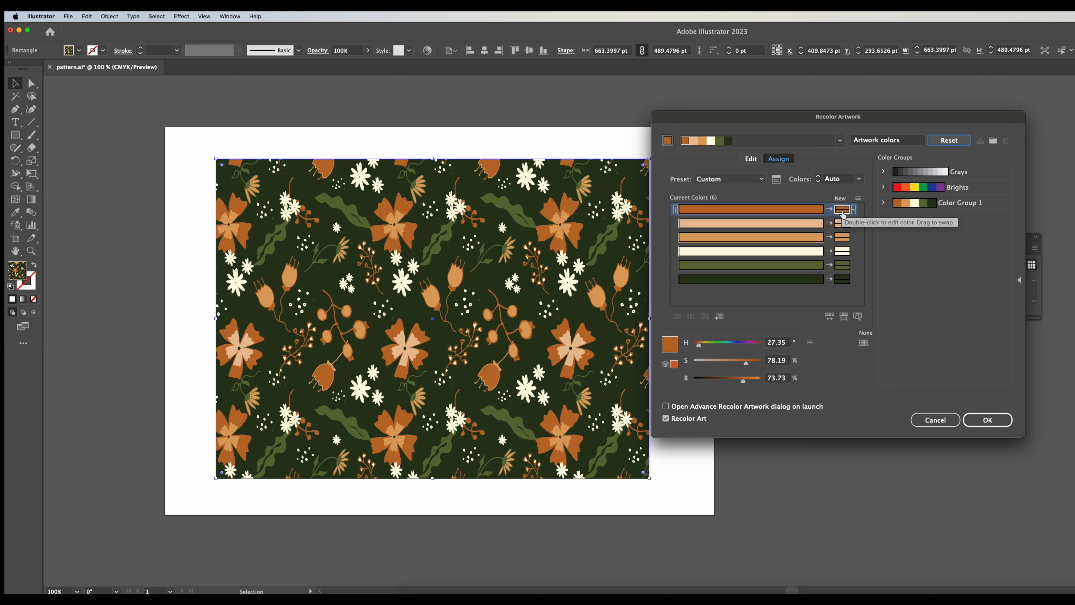
# Replace the pattern's dark orange with light blue at 42% saturation and 95% brightness, and its peach with olive green.
pyautogui.doubleClick(672, 350)
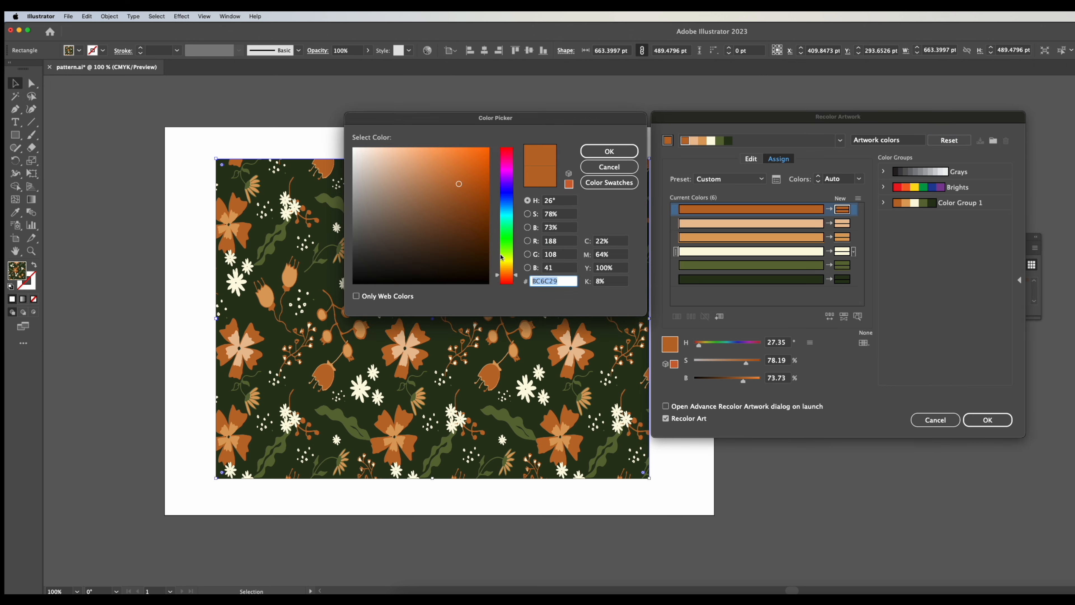
pyautogui.moveTo(507, 262)
pyautogui.mouseDown()
pyautogui.moveTo(507, 195)
pyautogui.moveTo(506, 210)
pyautogui.mouseUp()
pyautogui.click(482, 160)
pyautogui.click(609, 151)
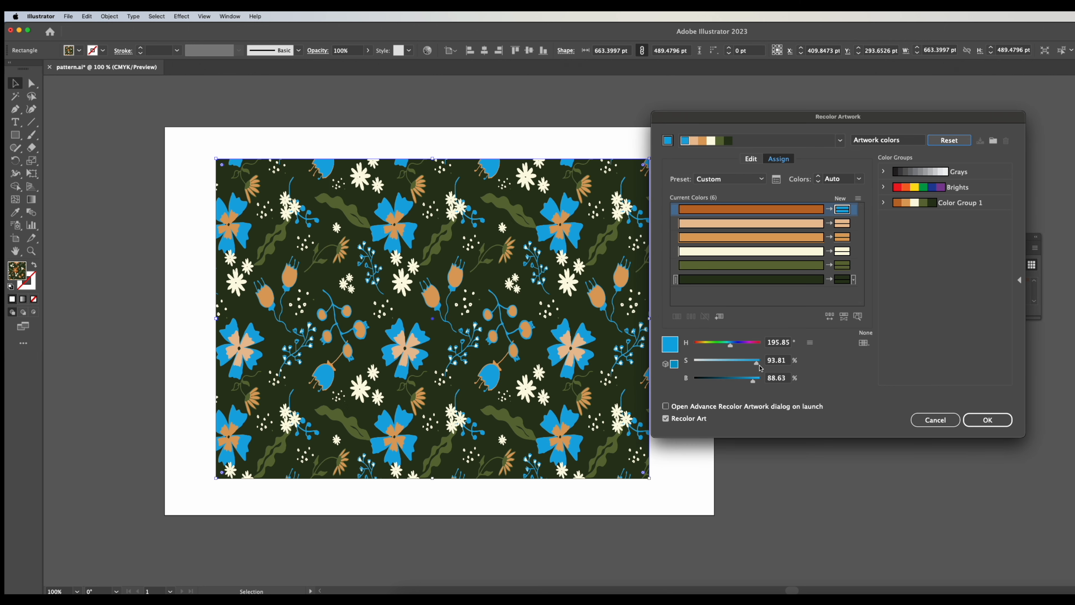
pyautogui.moveTo(758, 363); pyautogui.dragTo(726, 365)
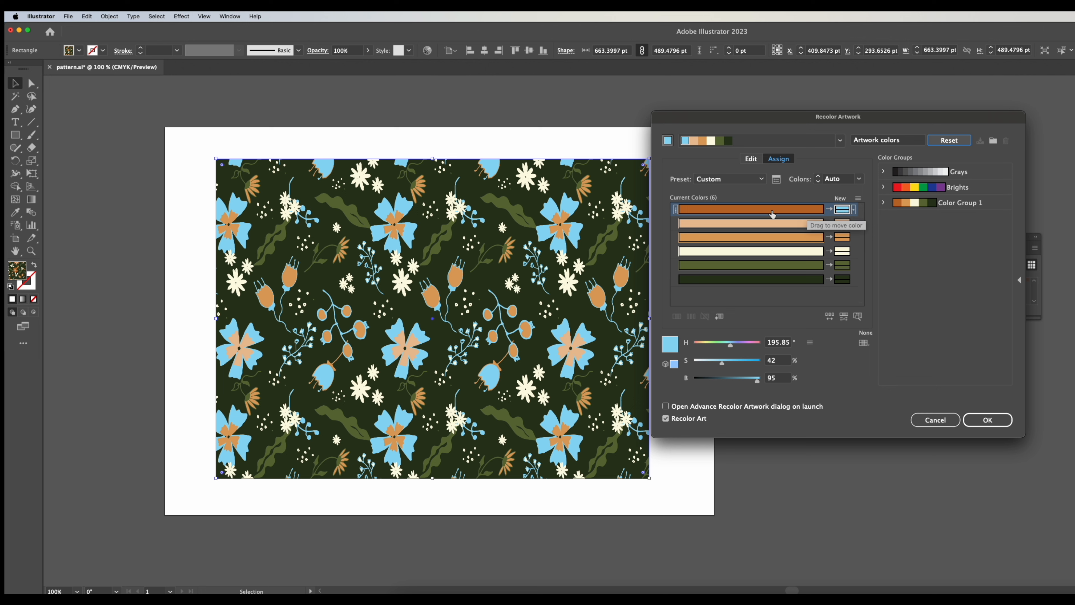
pyautogui.moveTo(762, 215); pyautogui.dragTo(762, 225)
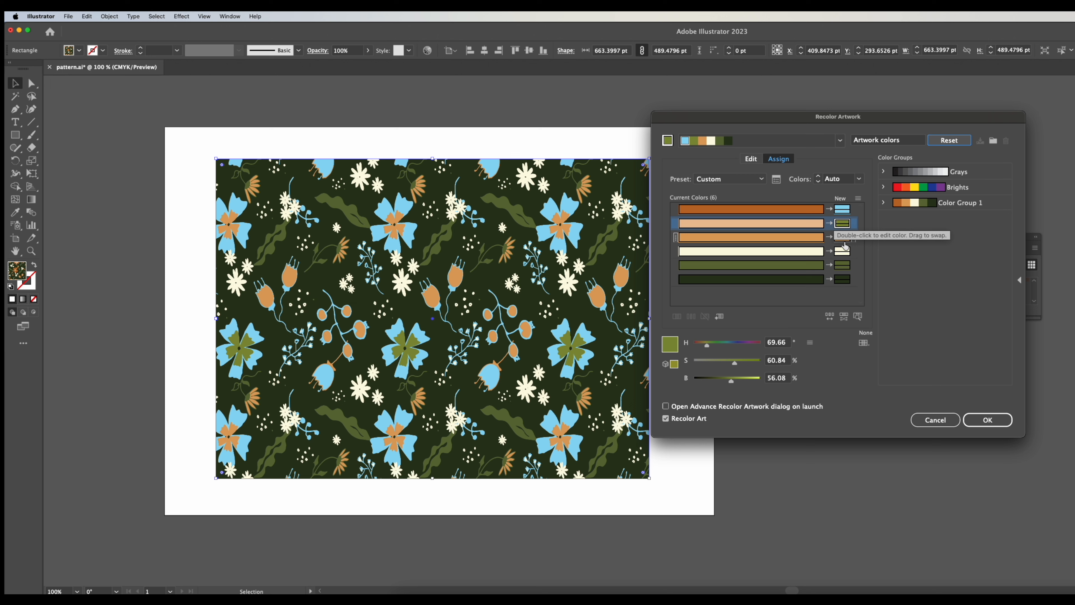
# Try limiting the pattern to the Textiles color library, then reset the colors and cancel the advanced recoloring.
pyautogui.click(865, 343)
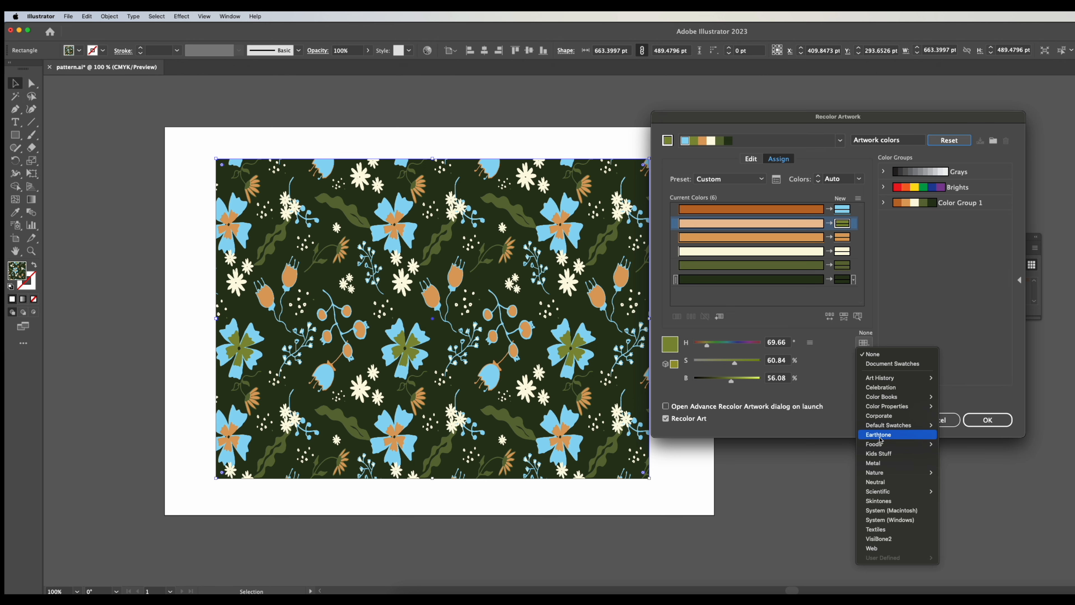
pyautogui.moveTo(883, 491)
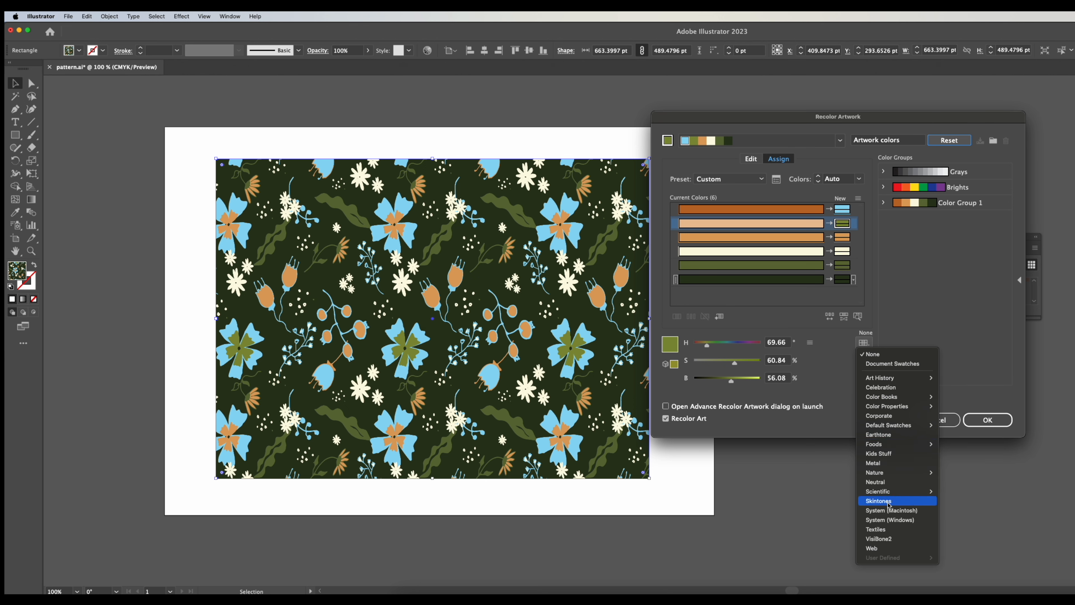
pyautogui.click(885, 529)
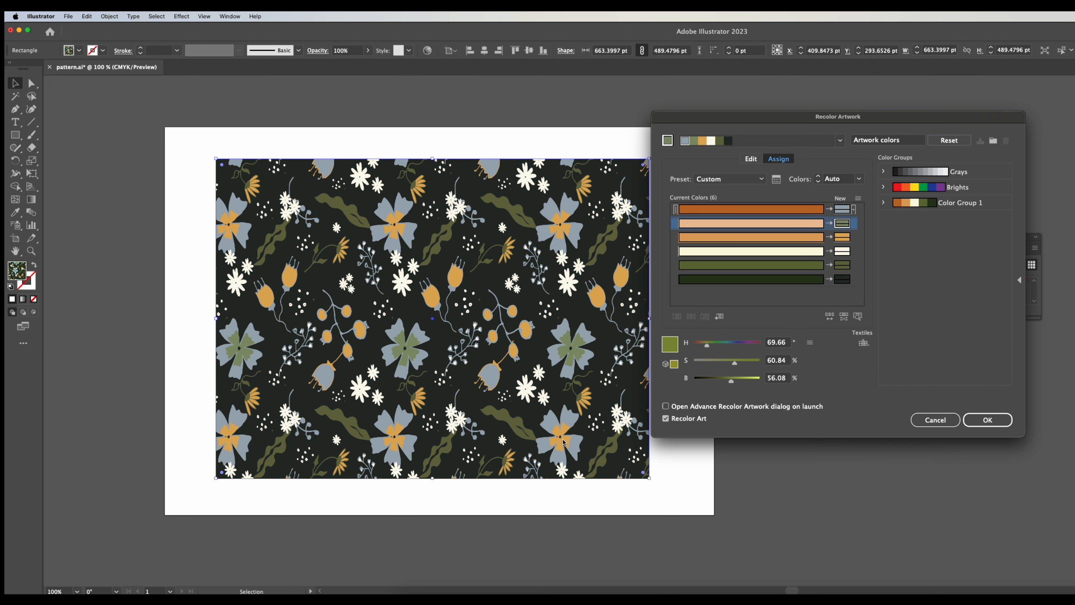
pyautogui.click(948, 139)
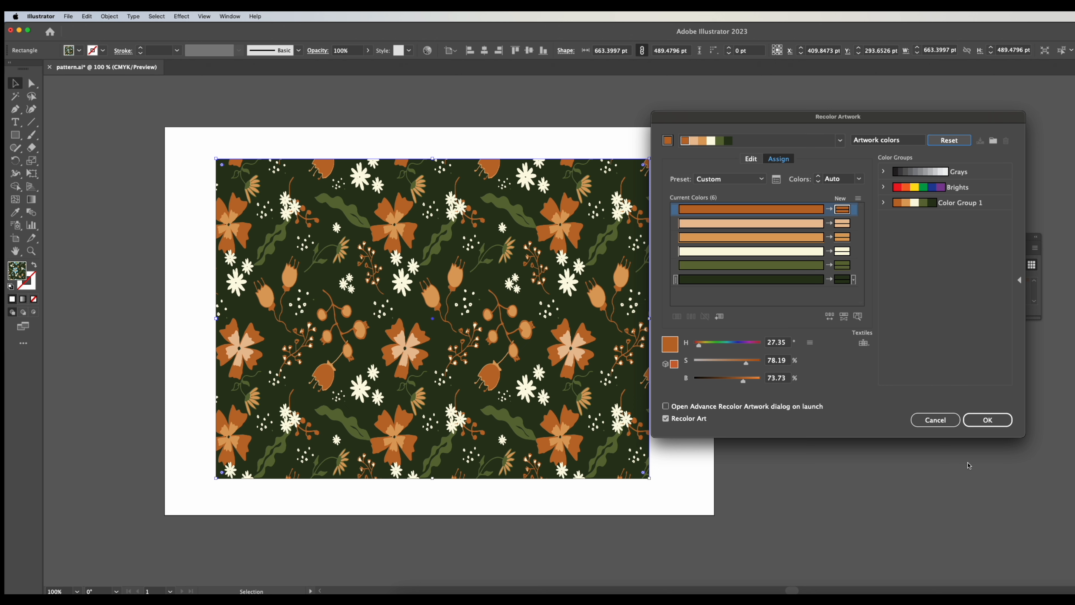
pyautogui.click(930, 421)
# Reduce the pattern with the Three Color preset and no library in the advanced options, and save the result as a color group.
pyautogui.click(427, 51)
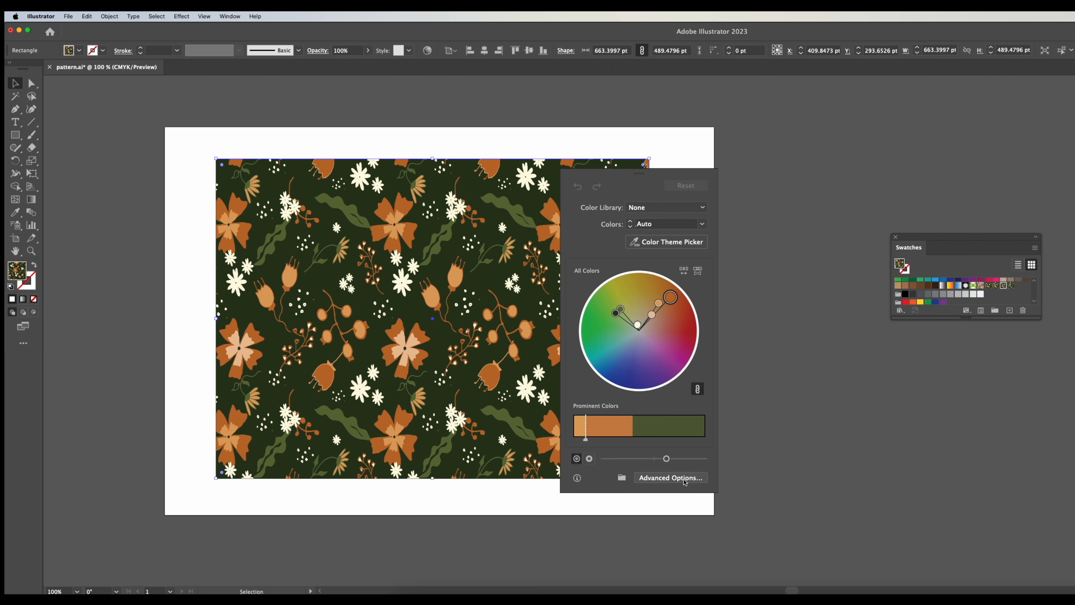
pyautogui.click(685, 479)
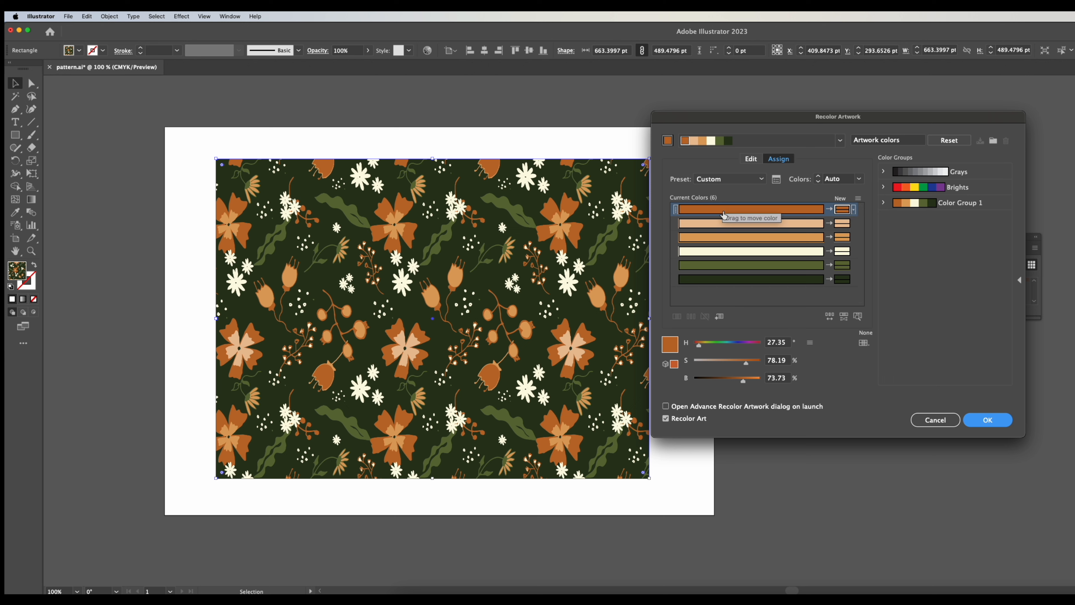
pyautogui.click(762, 179)
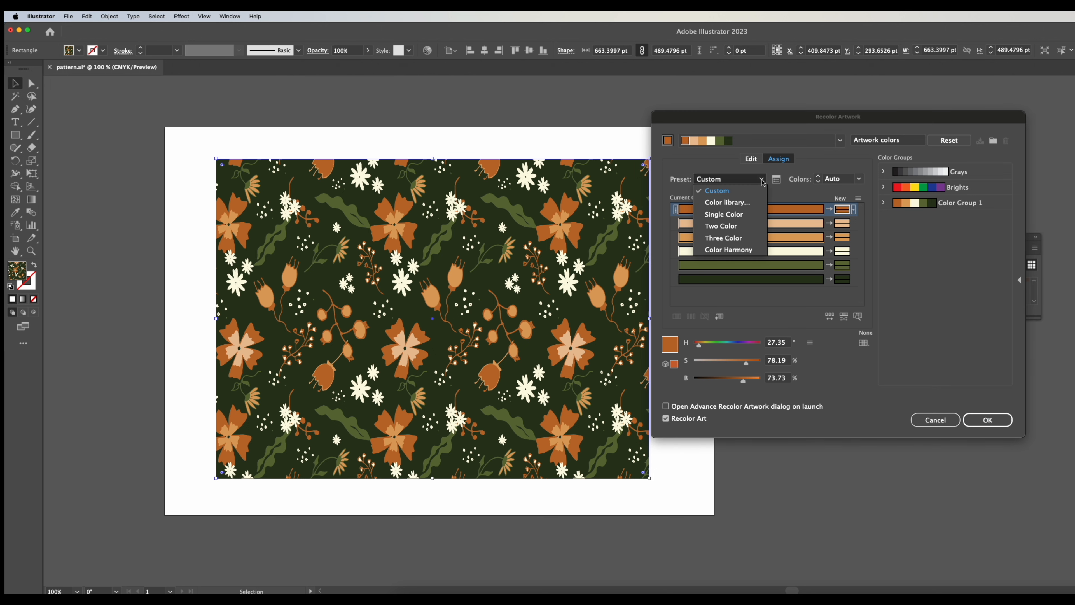
pyautogui.click(747, 243)
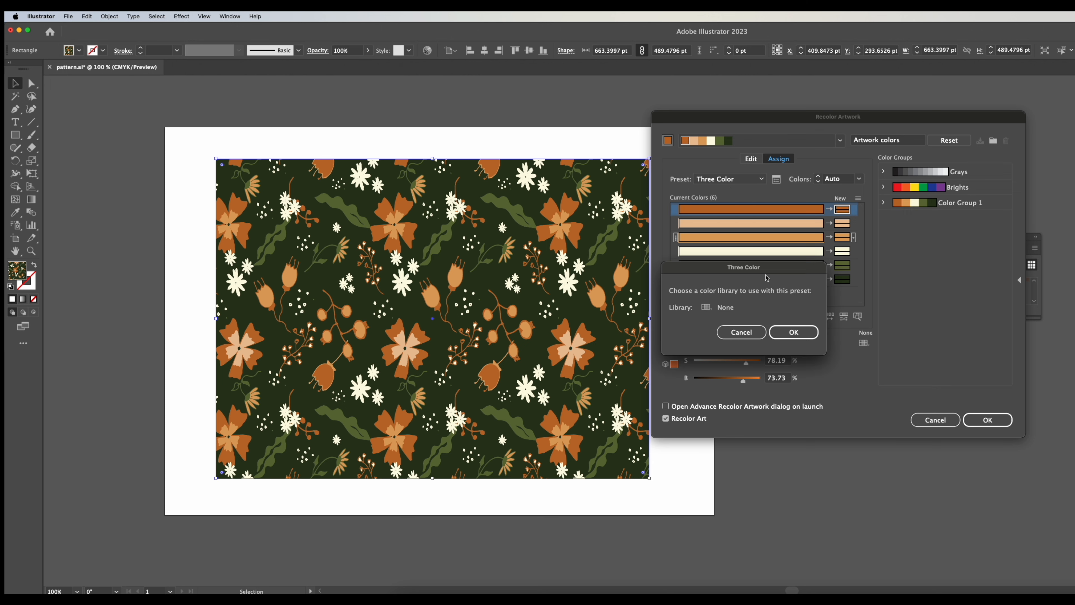
pyautogui.click(794, 332)
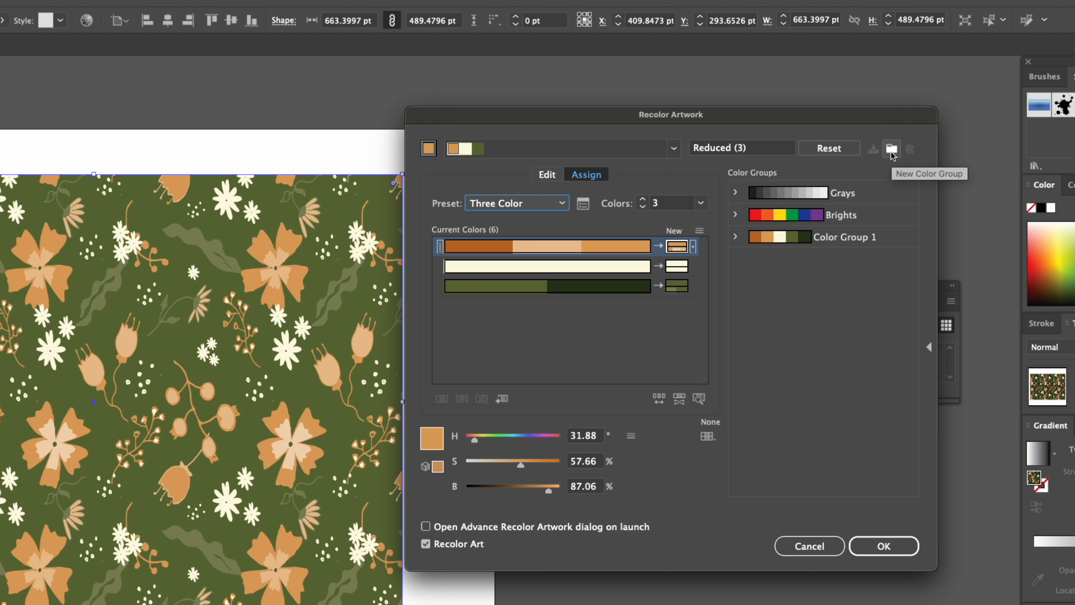
pyautogui.click(892, 149)
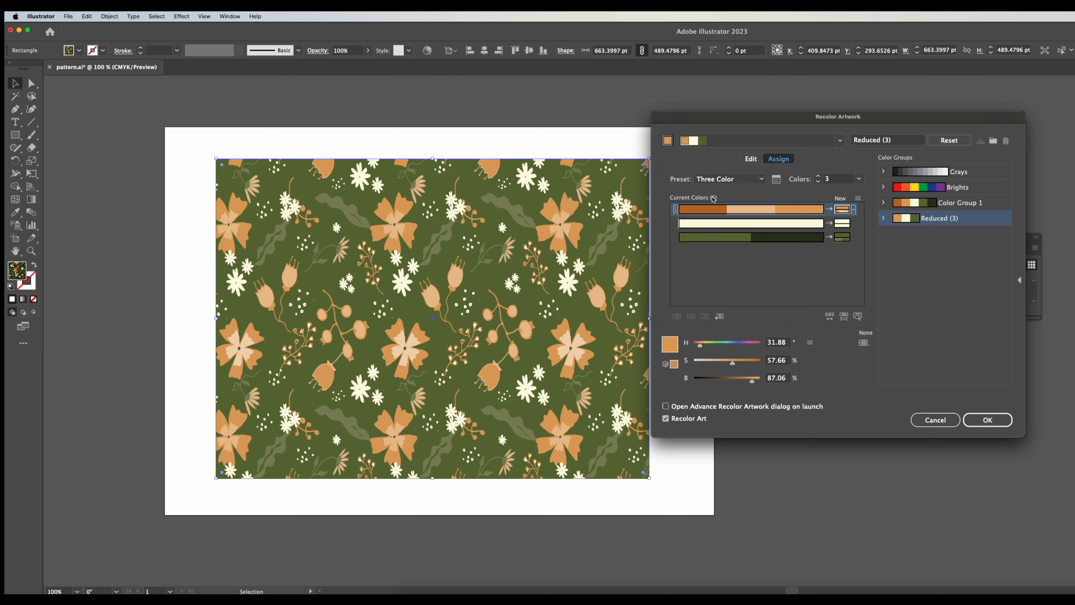
# Try the Single Color preset without a library on the pattern, and reset it to the artwork colors.
pyautogui.click(761, 179)
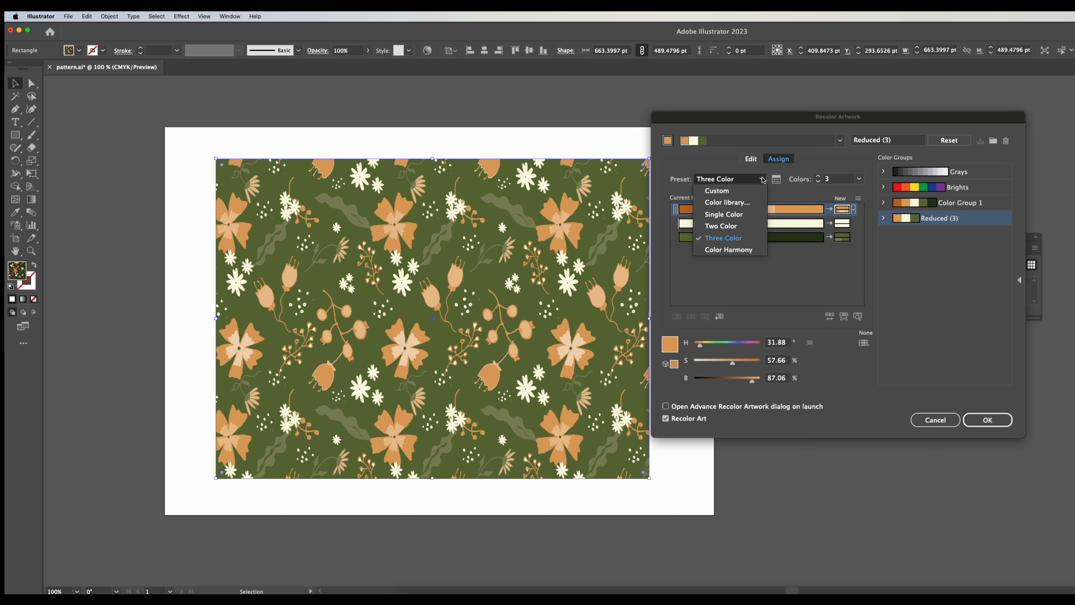
pyautogui.click(748, 216)
pyautogui.click(793, 333)
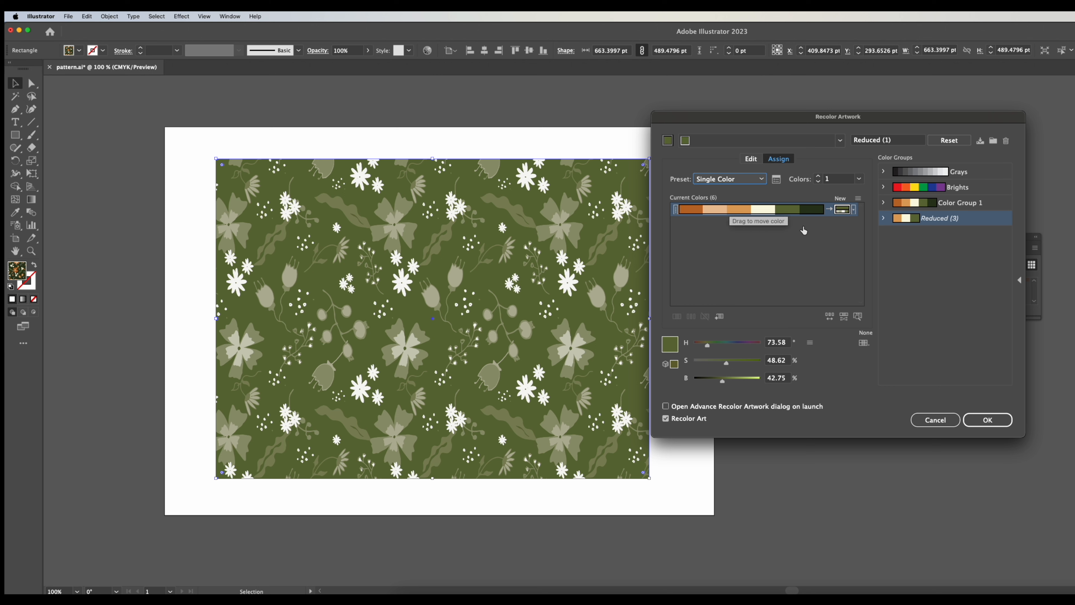
pyautogui.click(948, 140)
# Limit the pattern to the Nature > Flowers library and shift its dark orange to pink with hue 0°, saturation 29% and brightness 68%.
pyautogui.click(864, 343)
pyautogui.moveTo(905, 489)
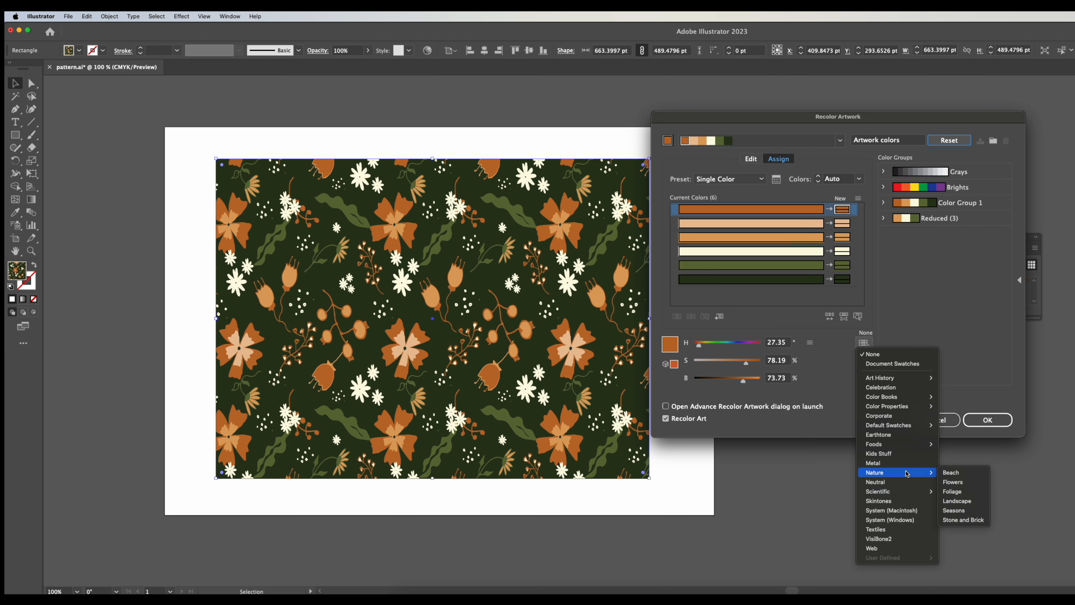
pyautogui.click(954, 482)
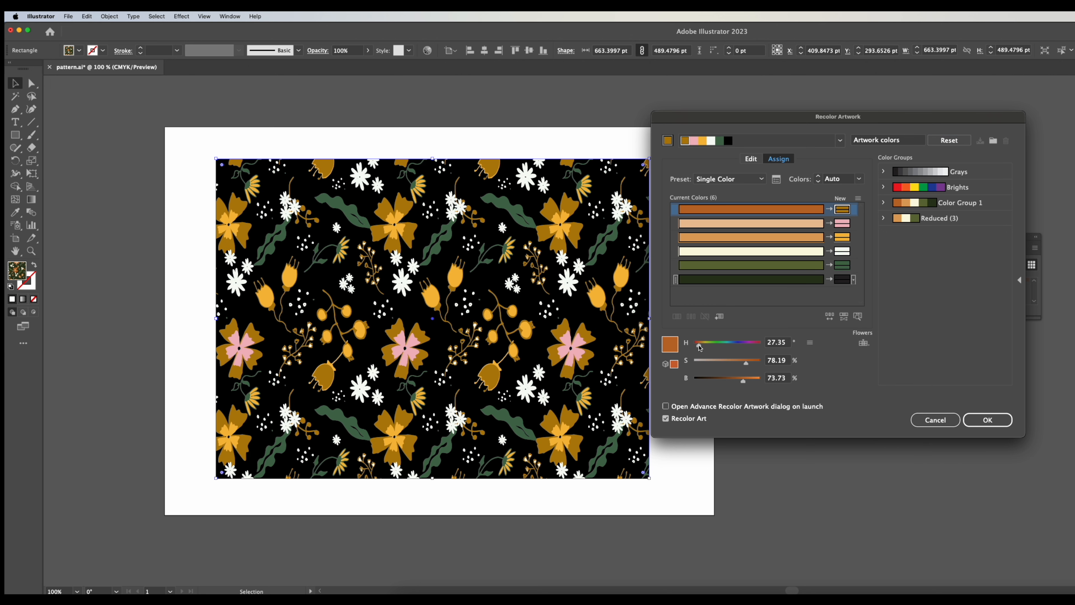
pyautogui.moveTo(699, 346); pyautogui.dragTo(740, 383)
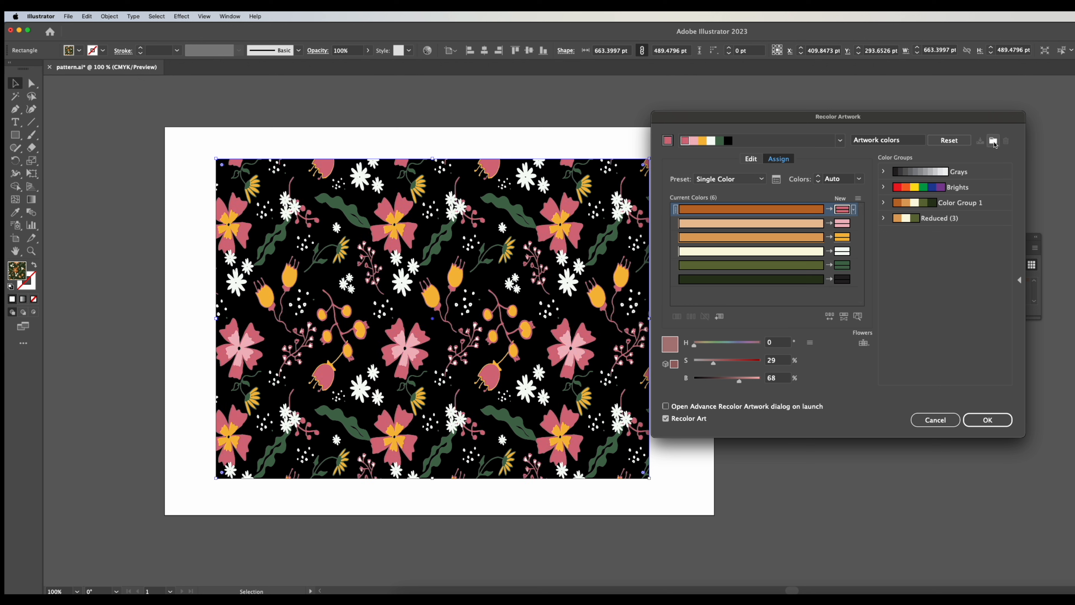
# Save the pink and yellow palette as a new color group and apply the recoloring to the pattern.
pyautogui.click(993, 142)
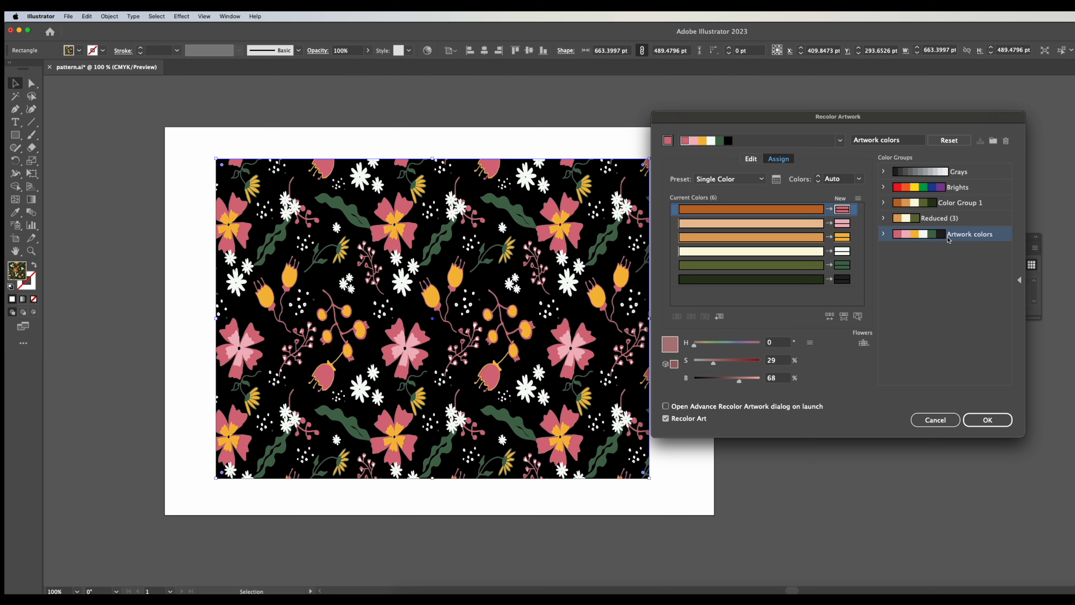
pyautogui.click(989, 419)
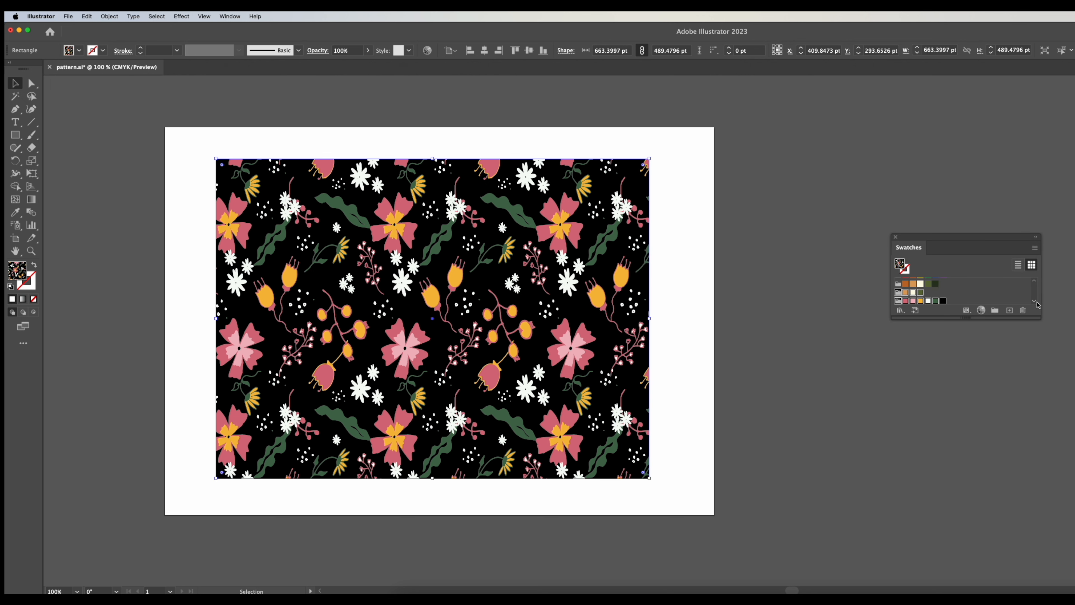
# Add rectangles filled with the original and teal-and-red pattern swatches on either side of the pink version, the teal one about 360 by 489 pt.
pyautogui.scroll(3, 1035, 284)
pyautogui.moveTo(989, 239); pyautogui.dragTo(916, 225)
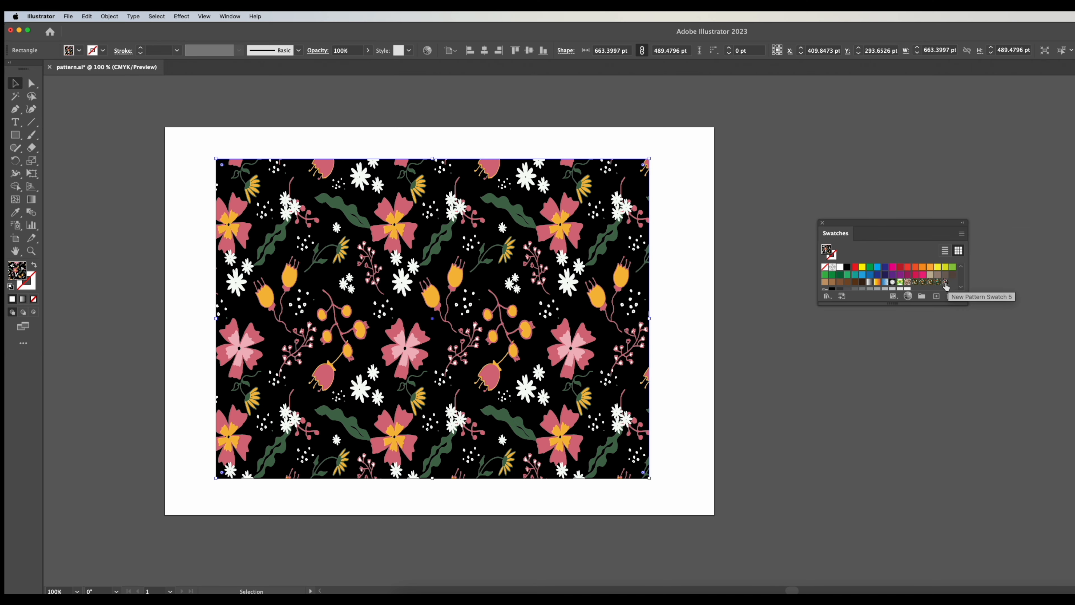
pyautogui.moveTo(945, 299); pyautogui.dragTo(1074, 277)
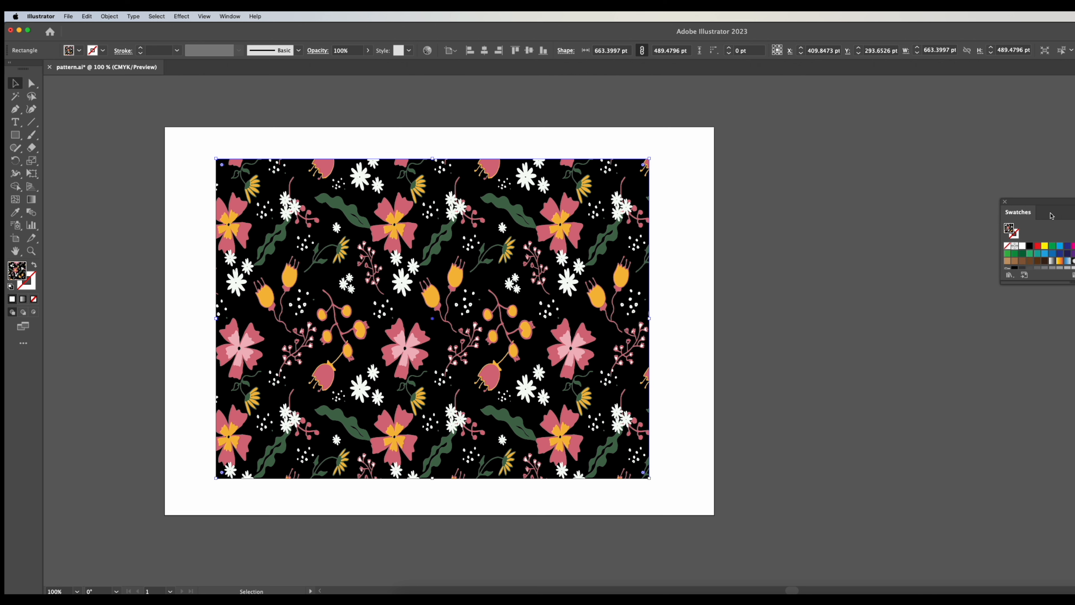
pyautogui.press('m')
pyautogui.moveTo(448, 148); pyautogui.dragTo(682, 478)
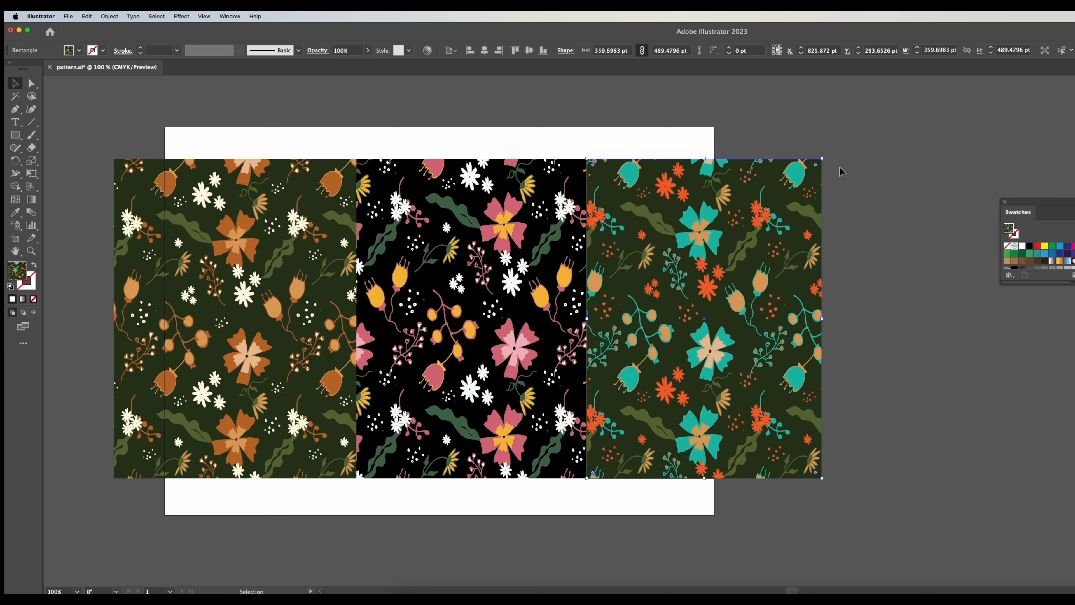